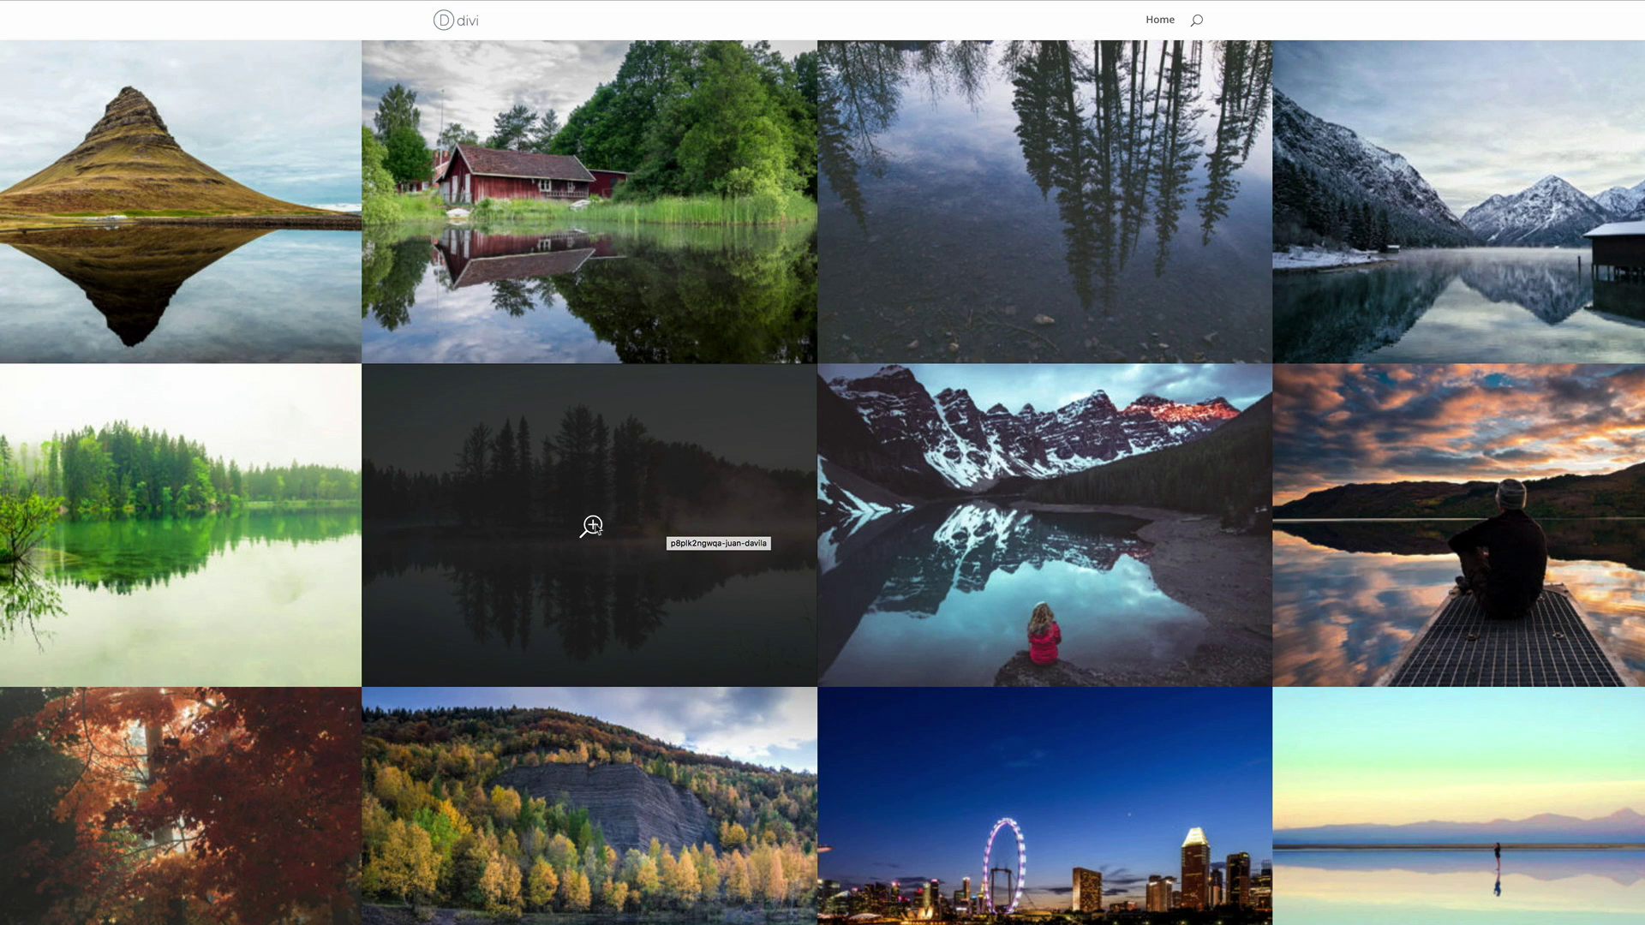
Enlarge the misty forest photo in the lightbox and step through to the cliff-by-the-lake photo.
click(593, 526)
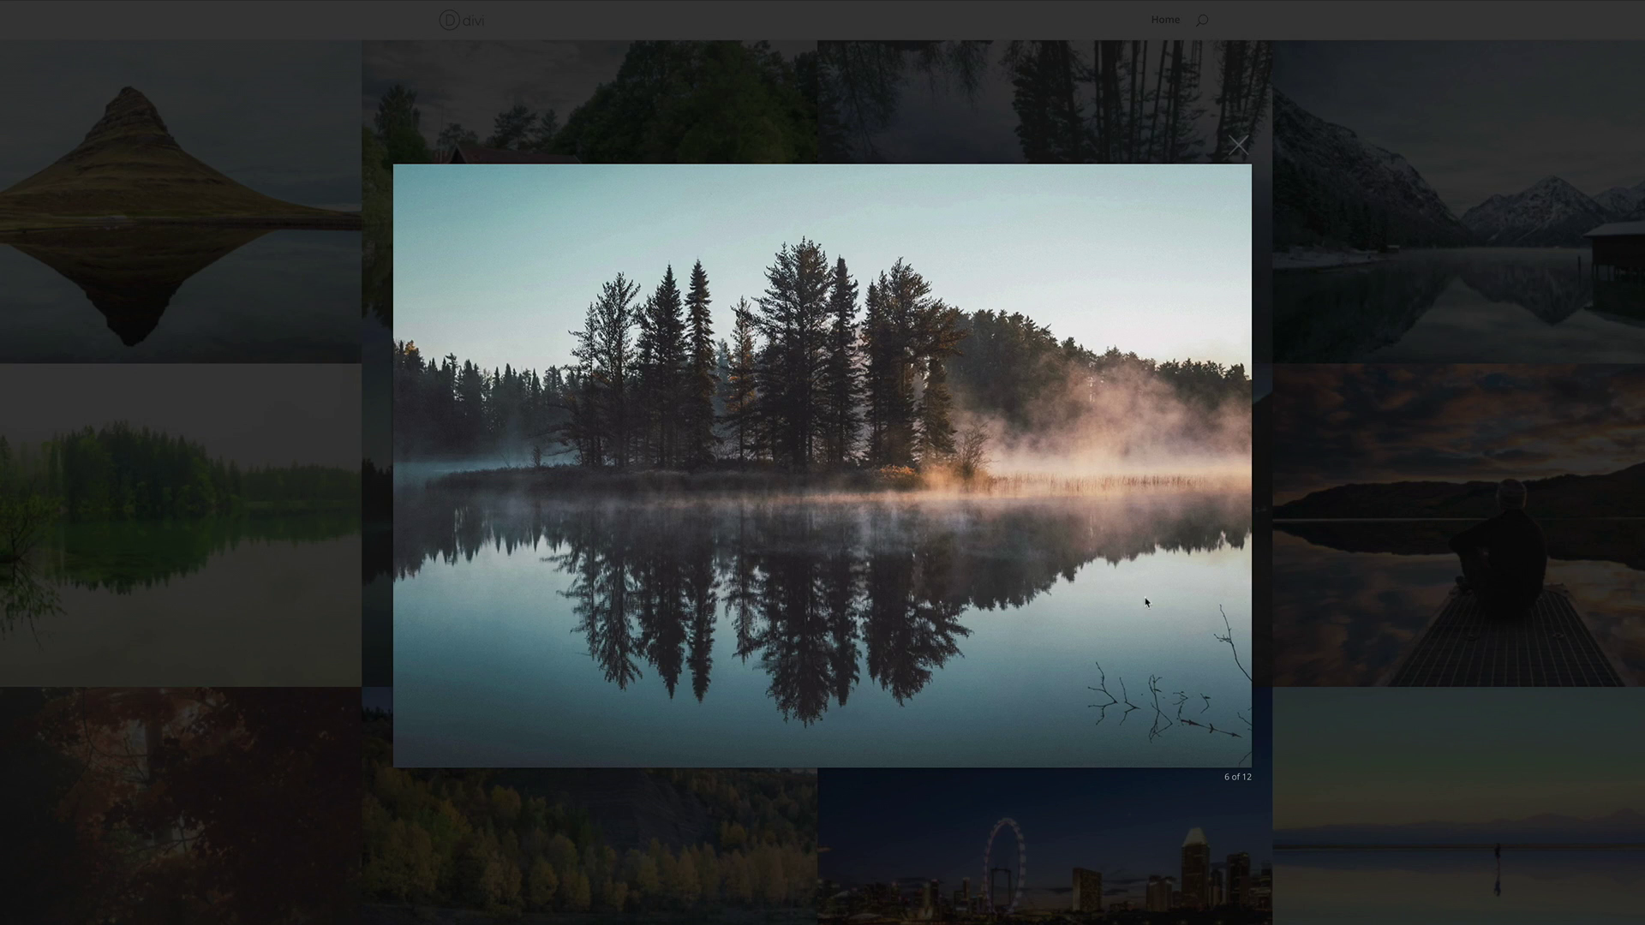
click(1194, 485)
click(1195, 480)
click(1195, 480)
click(1197, 485)
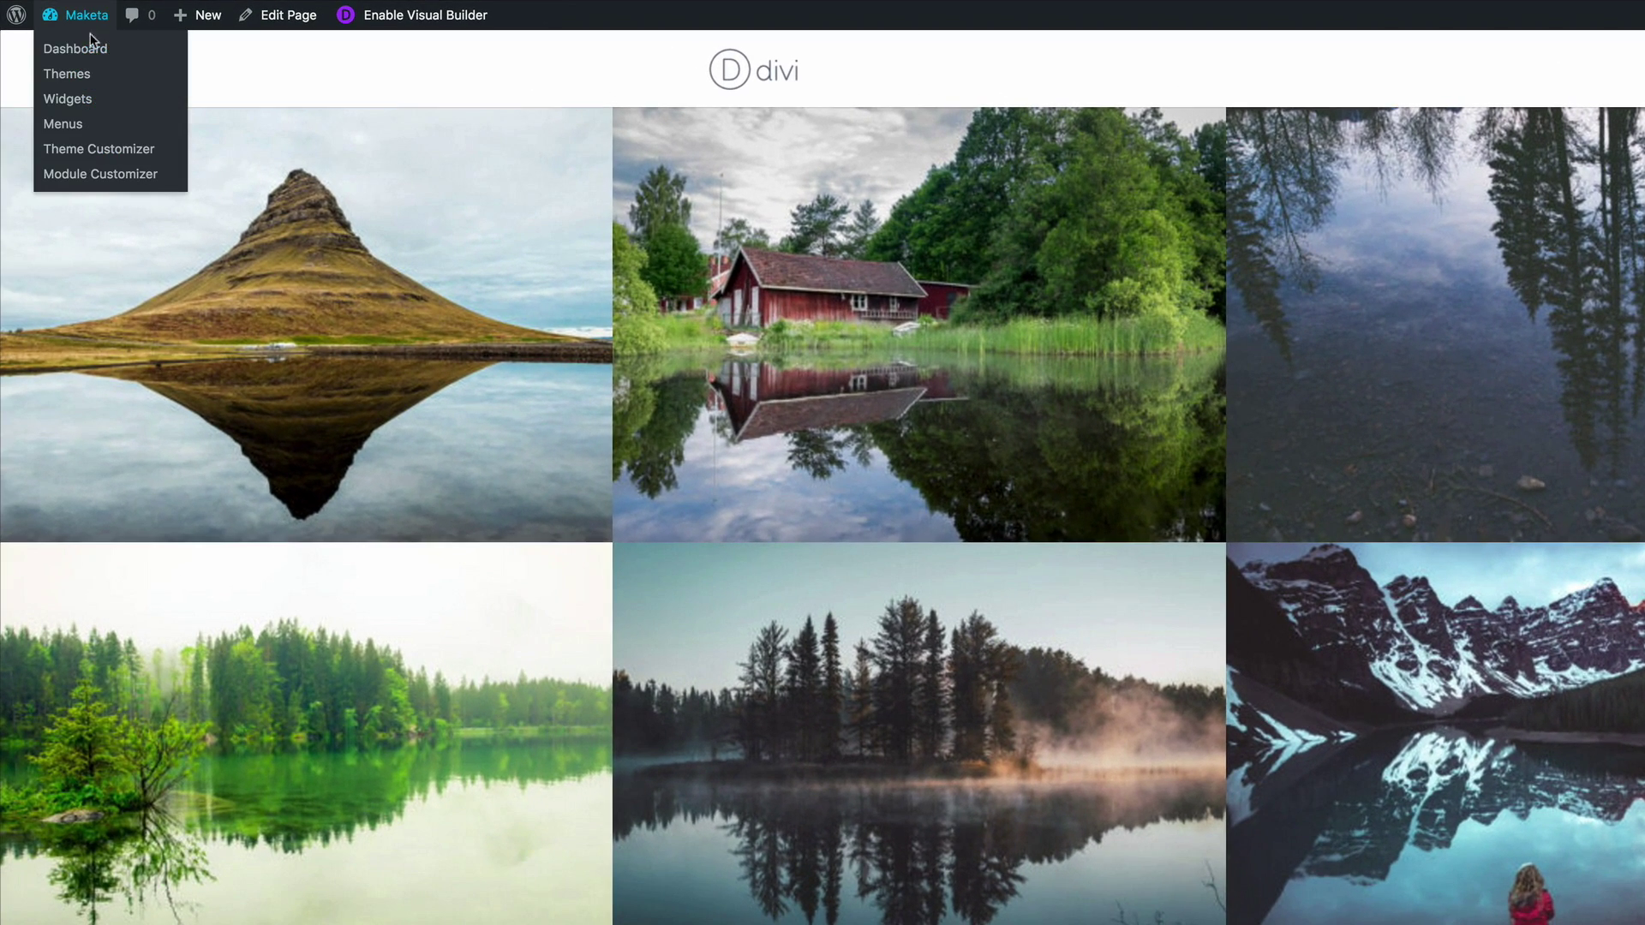
From the dashboard, add a new page titled 'gl1' and launch it in the Divi Visual Builder.
click(92, 53)
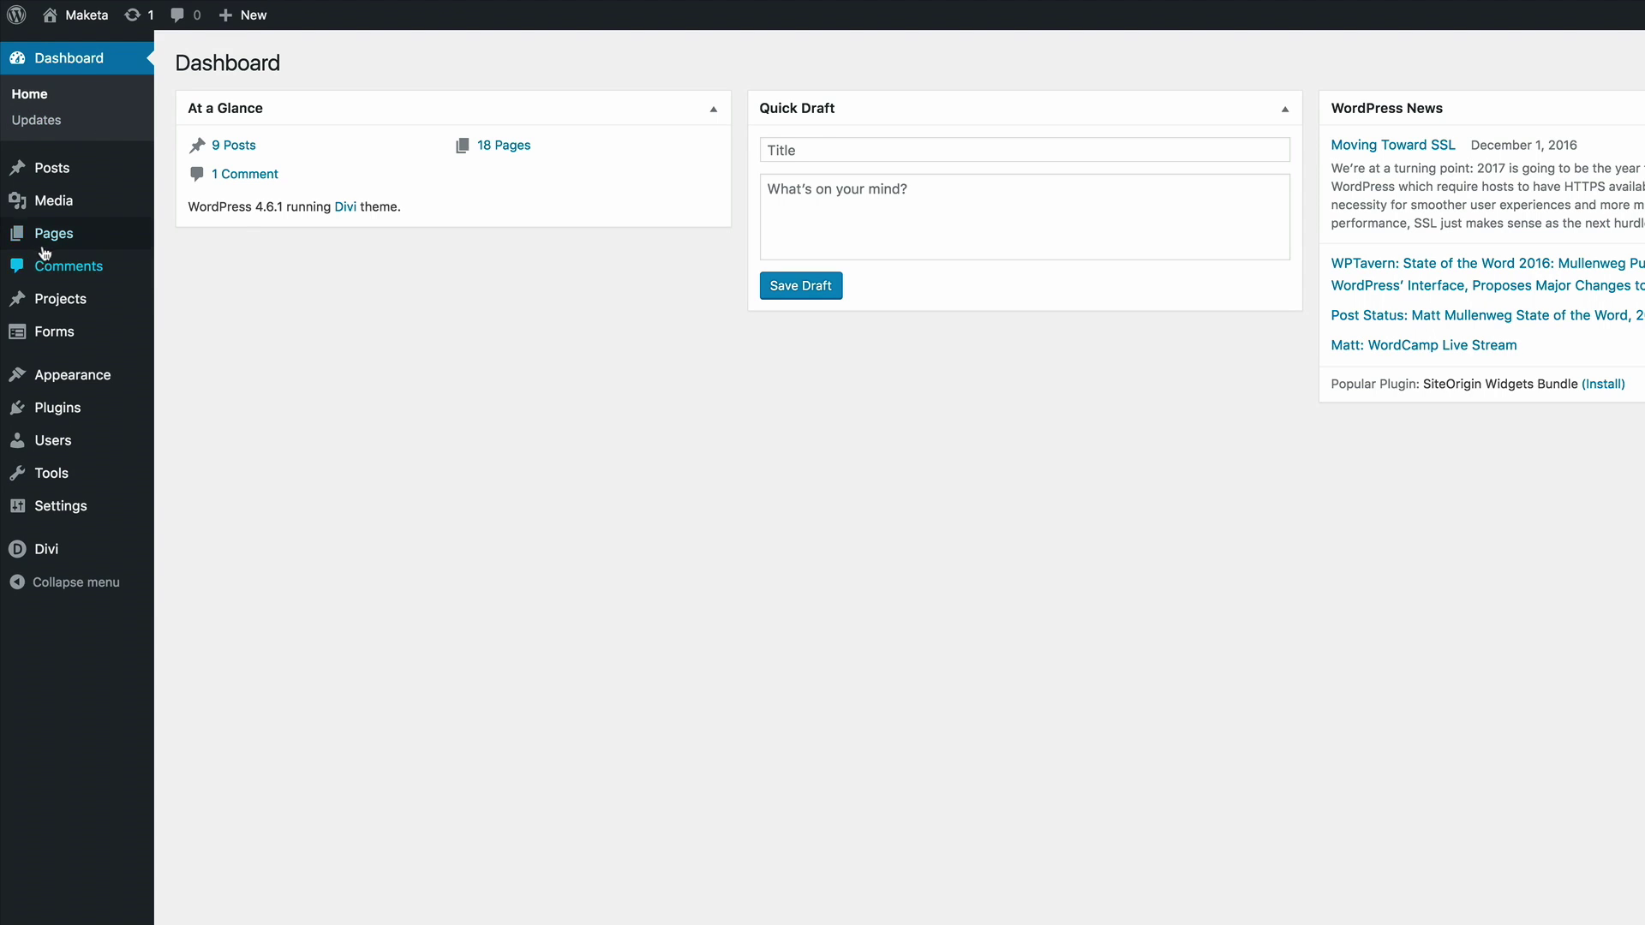
mouse_move(55, 246)
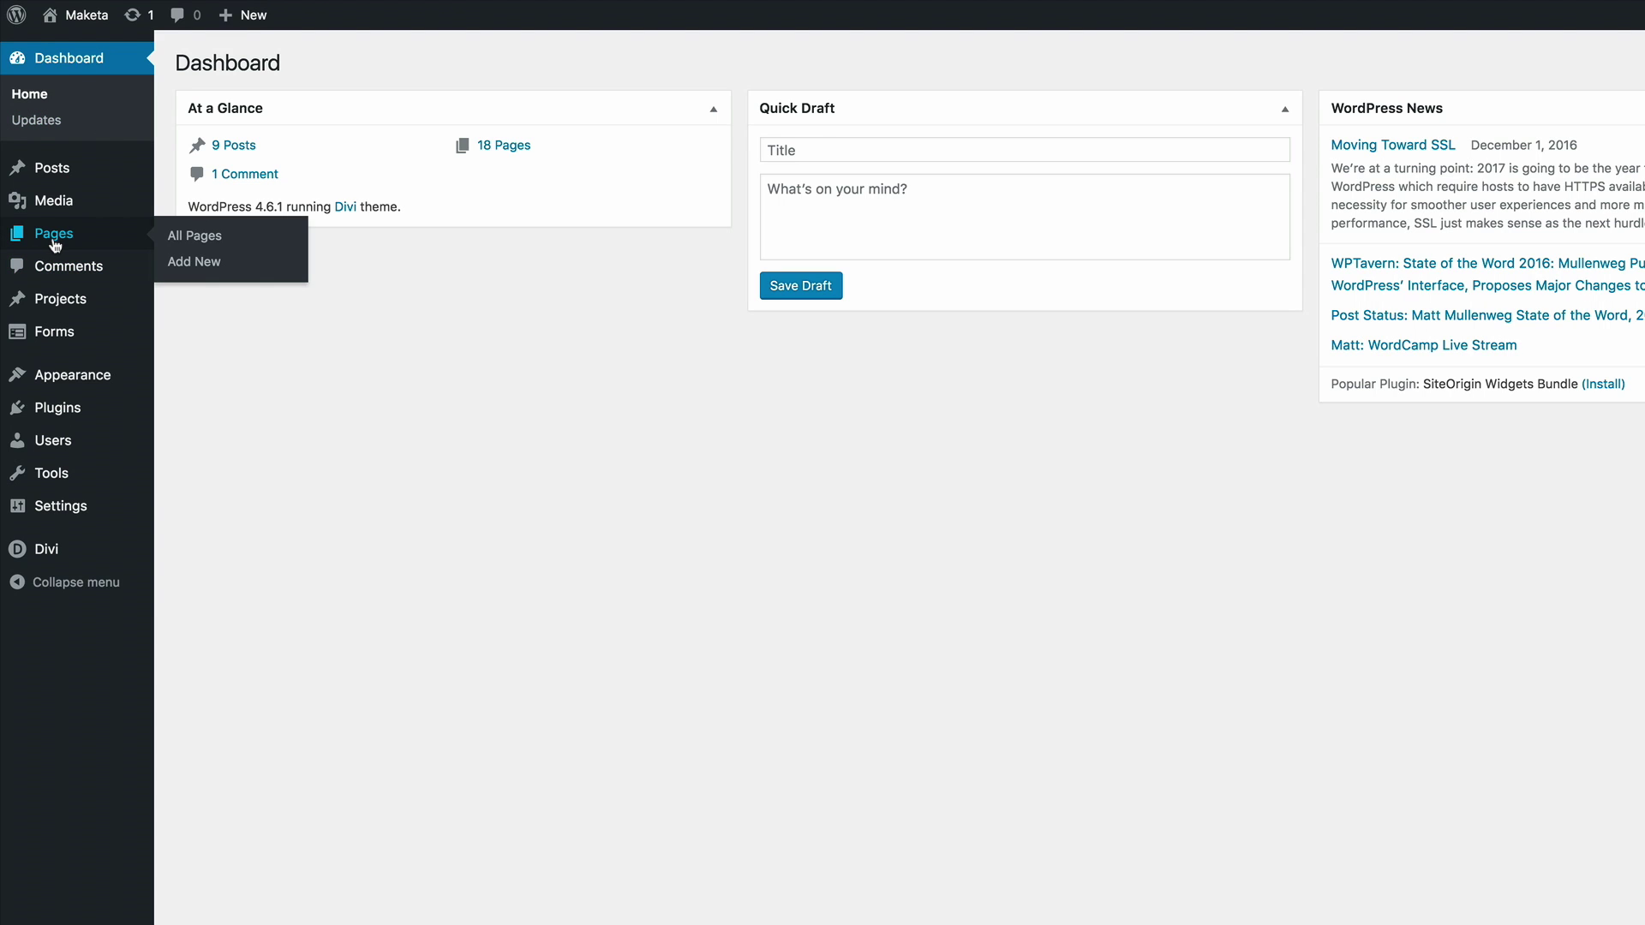
click(216, 261)
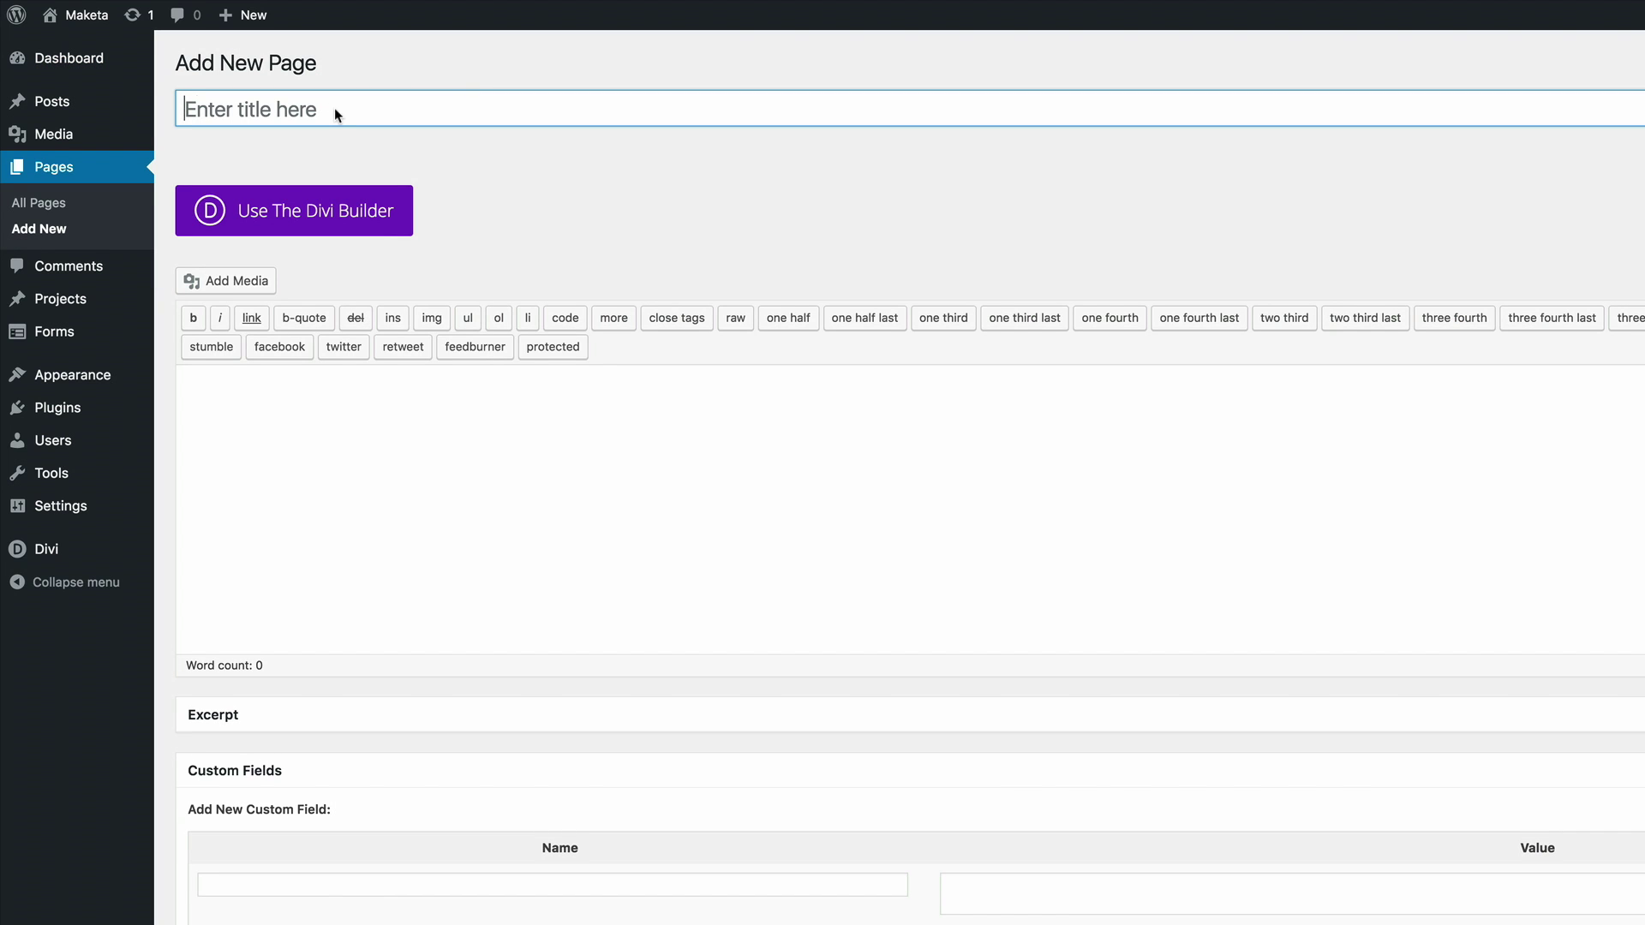
text(gl1)
click(322, 210)
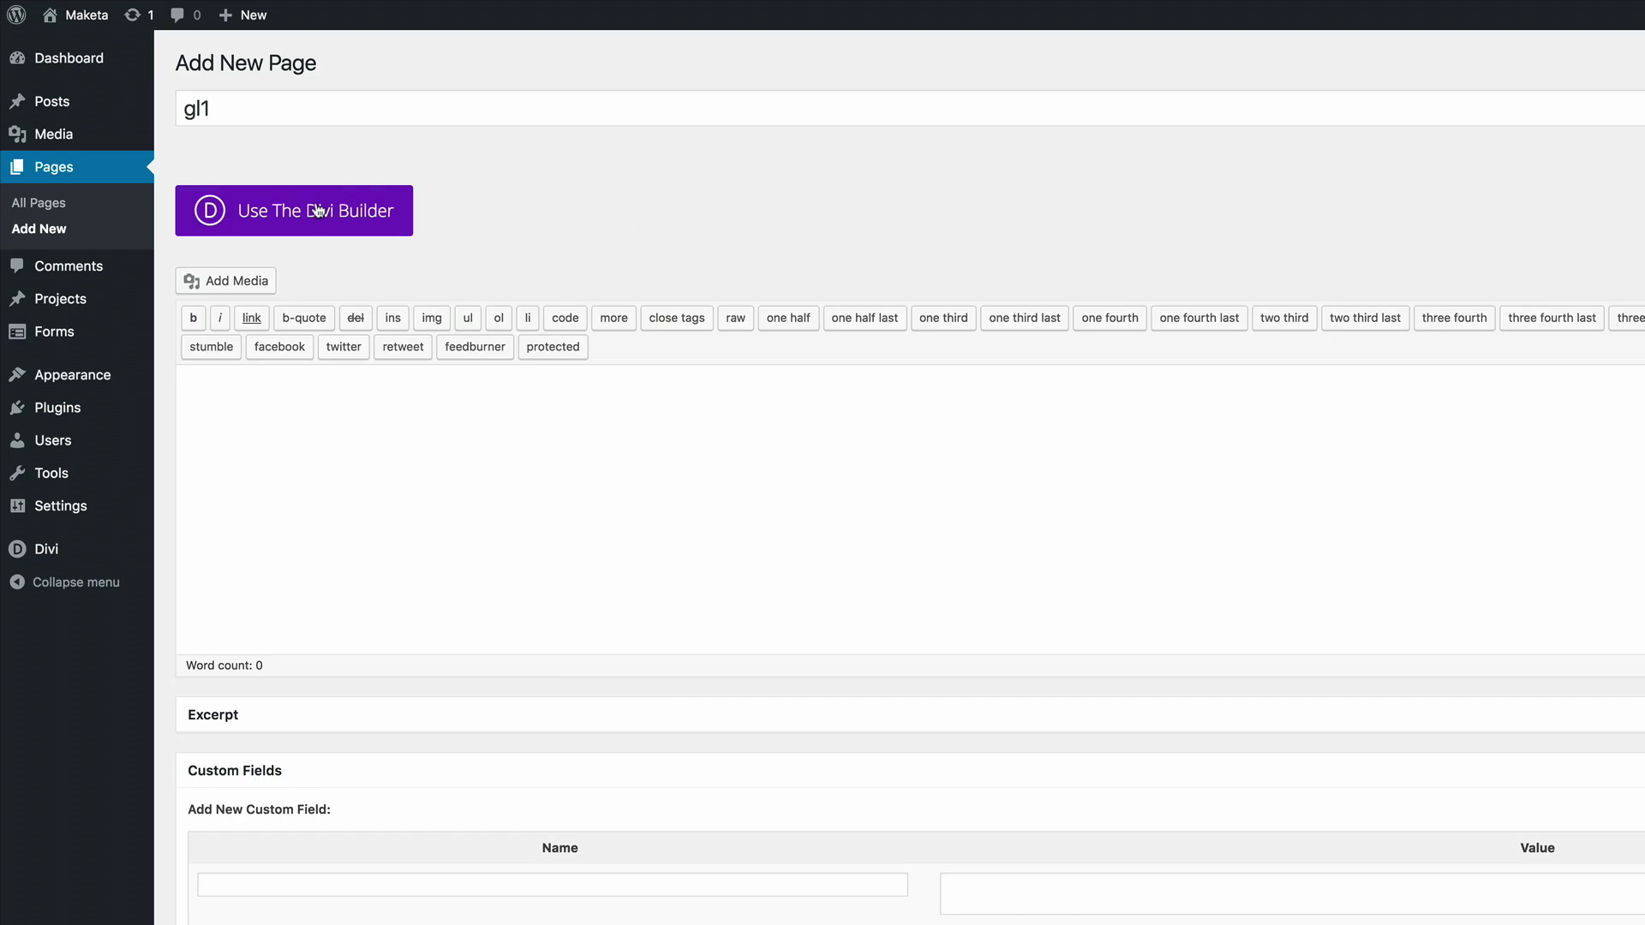
click(521, 221)
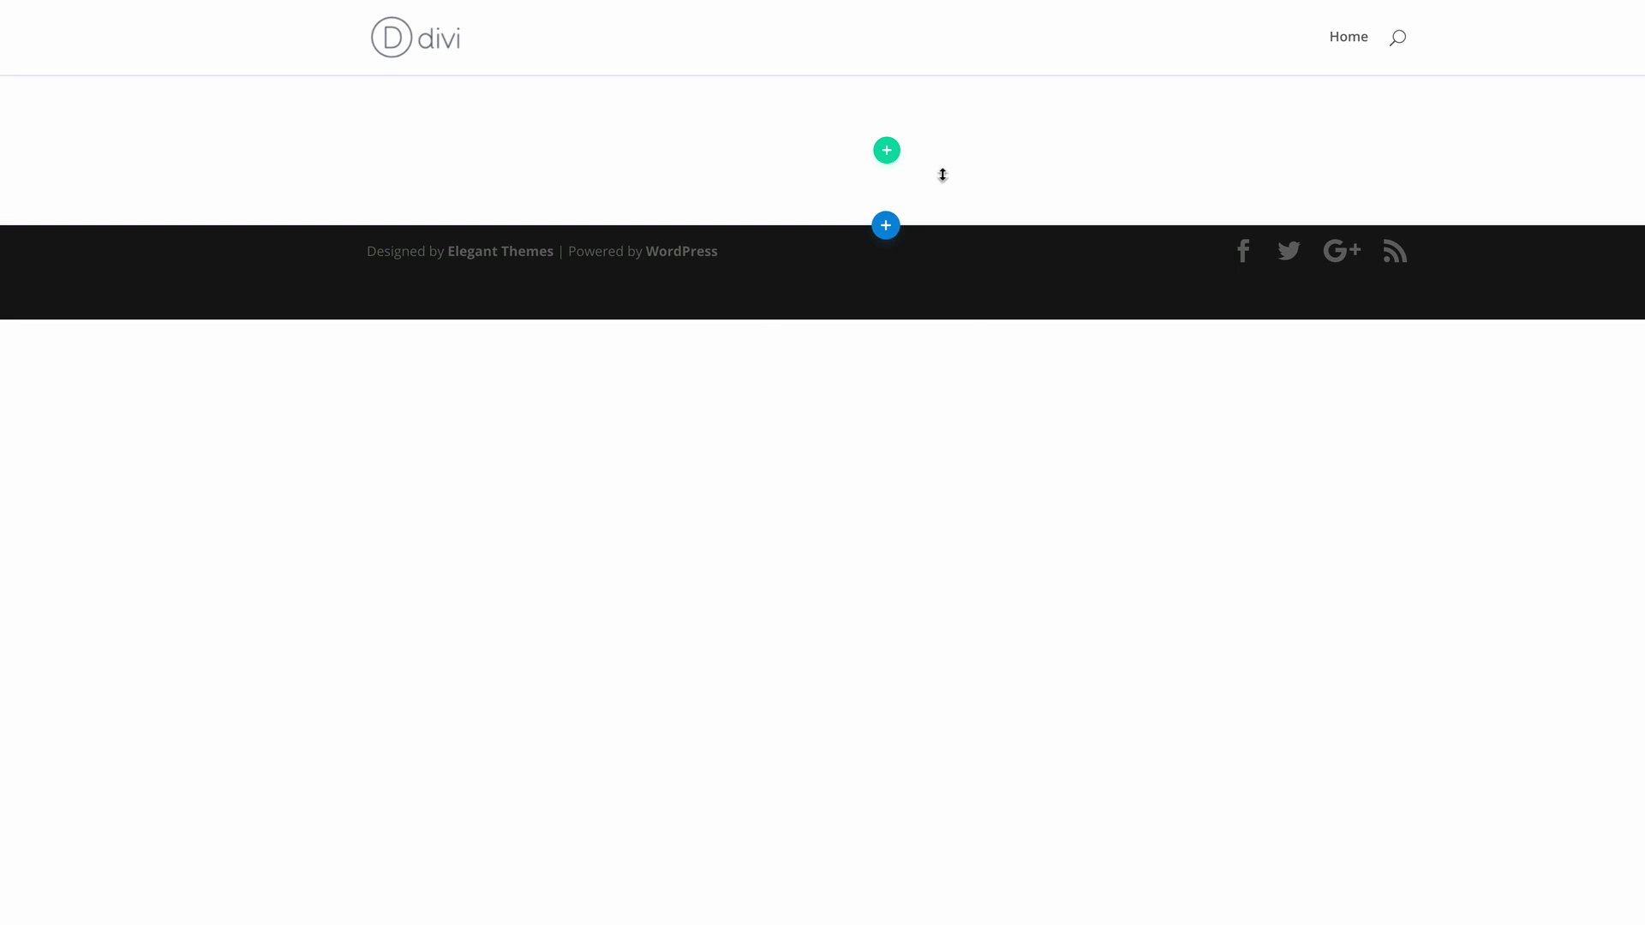
Insert a one-column row with a Gallery module, found by searching 'ga', and save it.
click(887, 152)
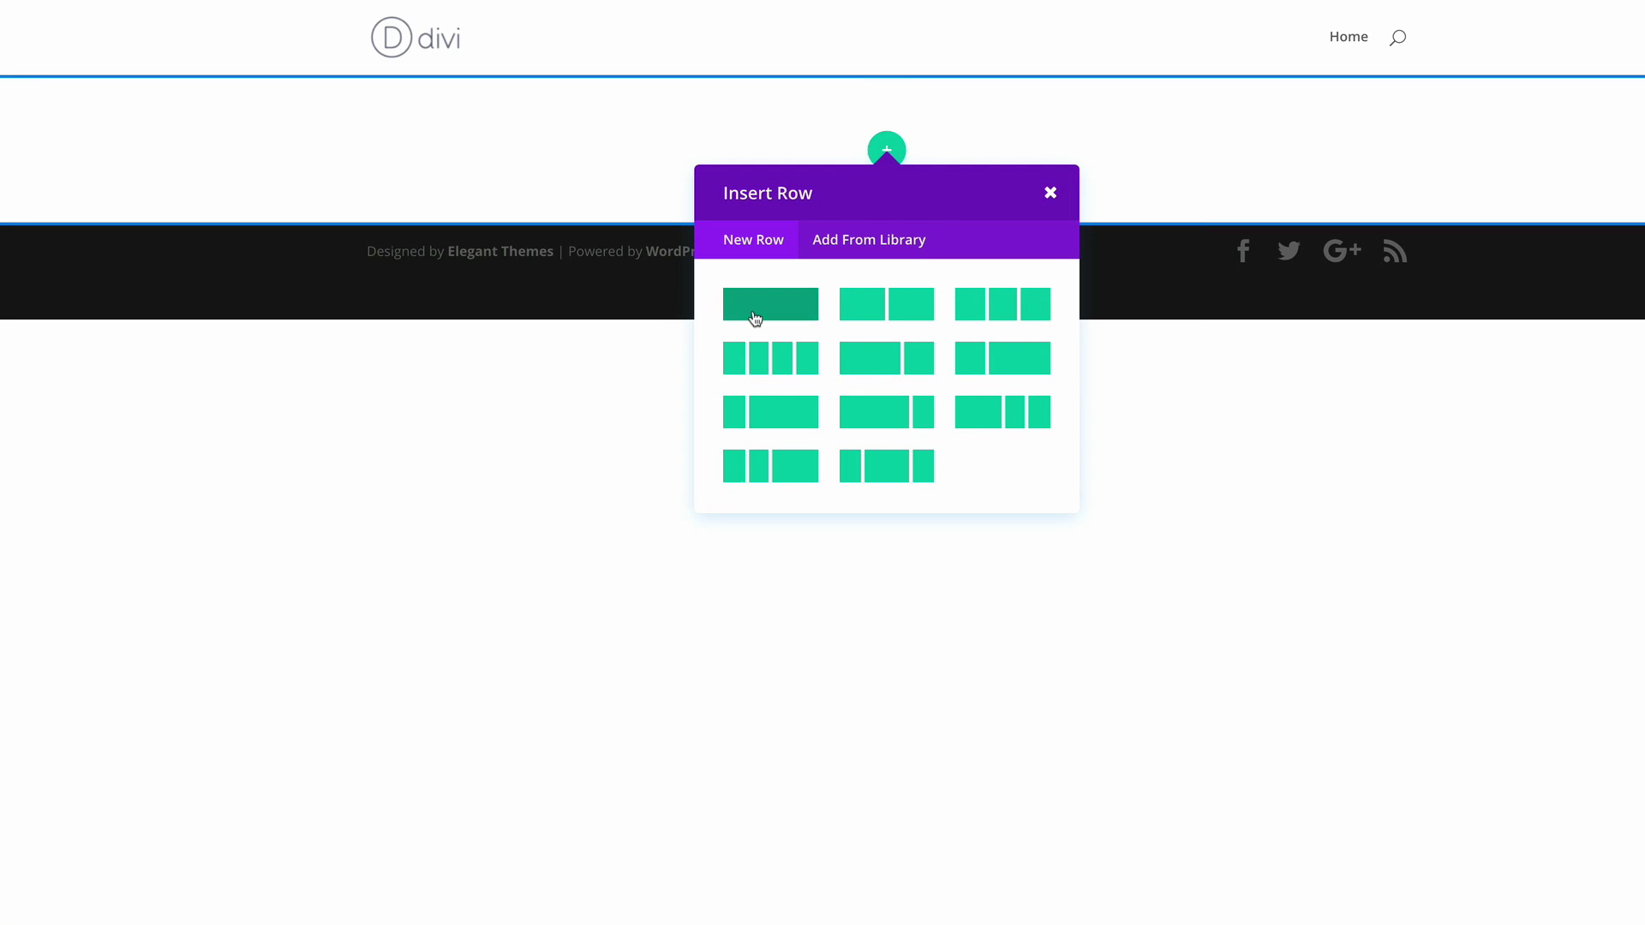
click(754, 314)
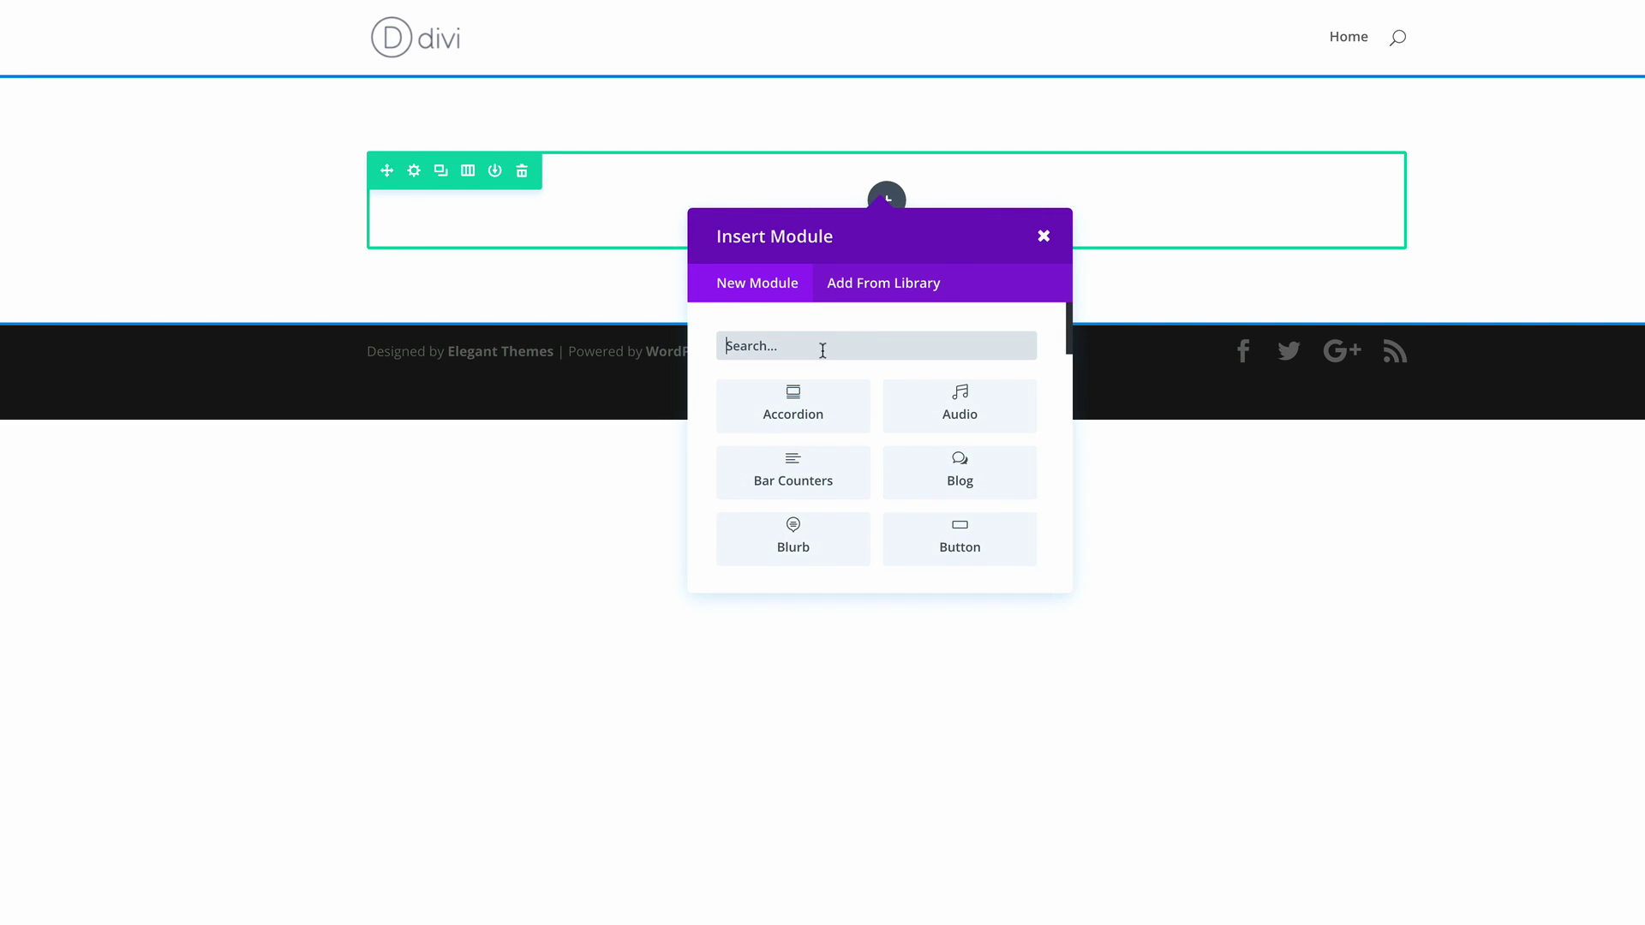
text(ga)
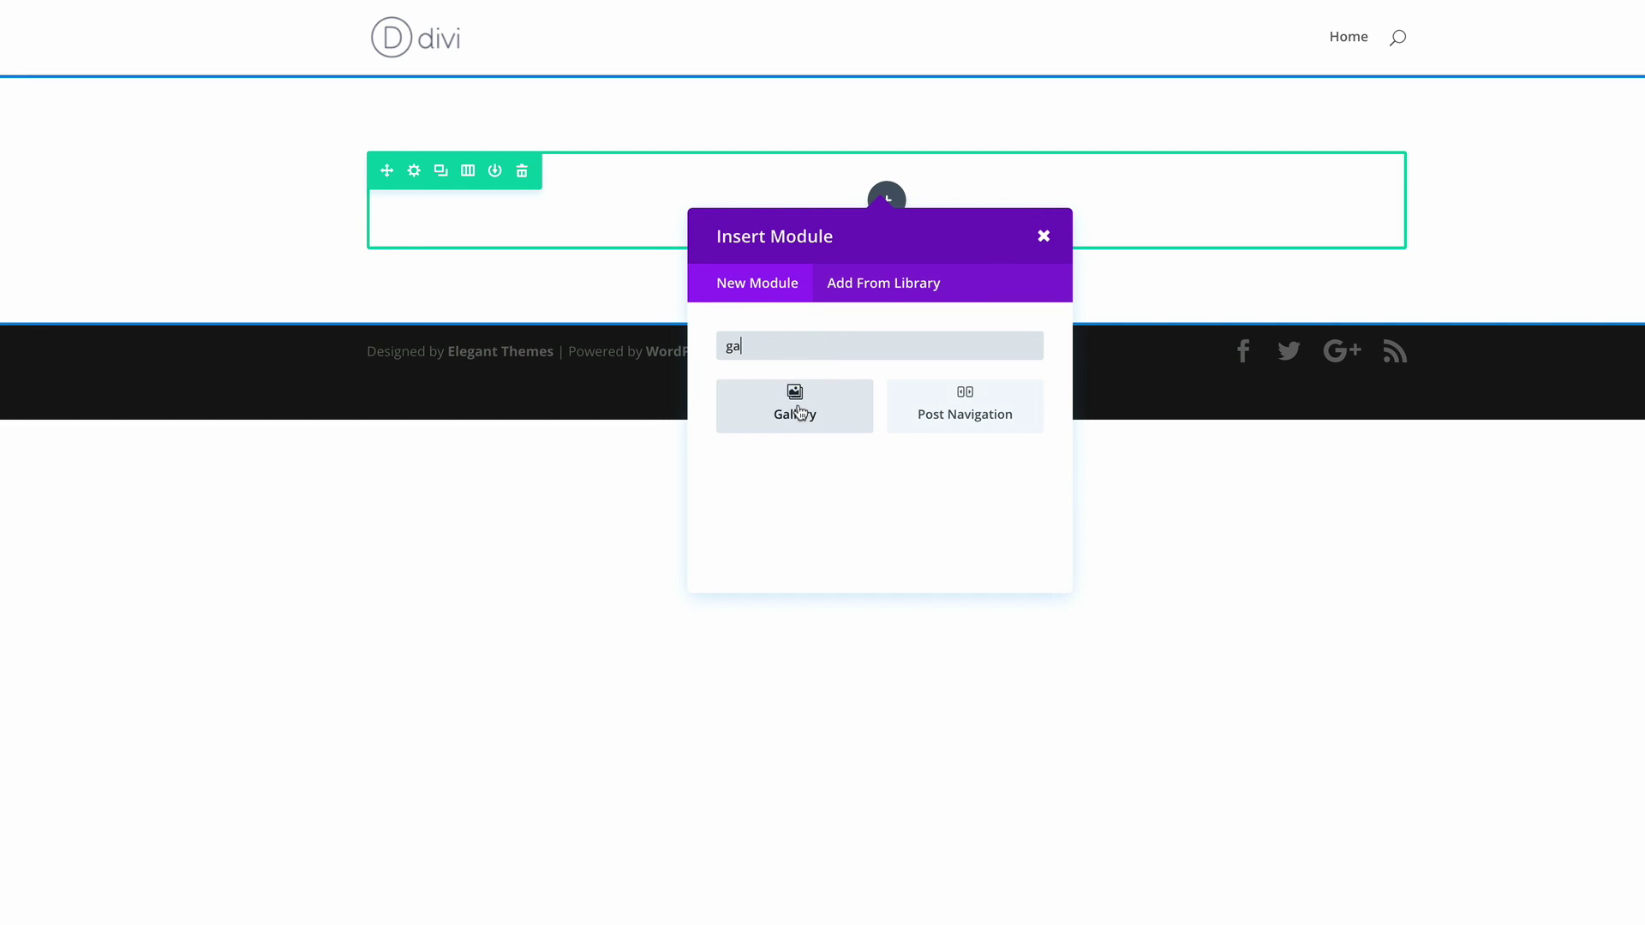
click(798, 412)
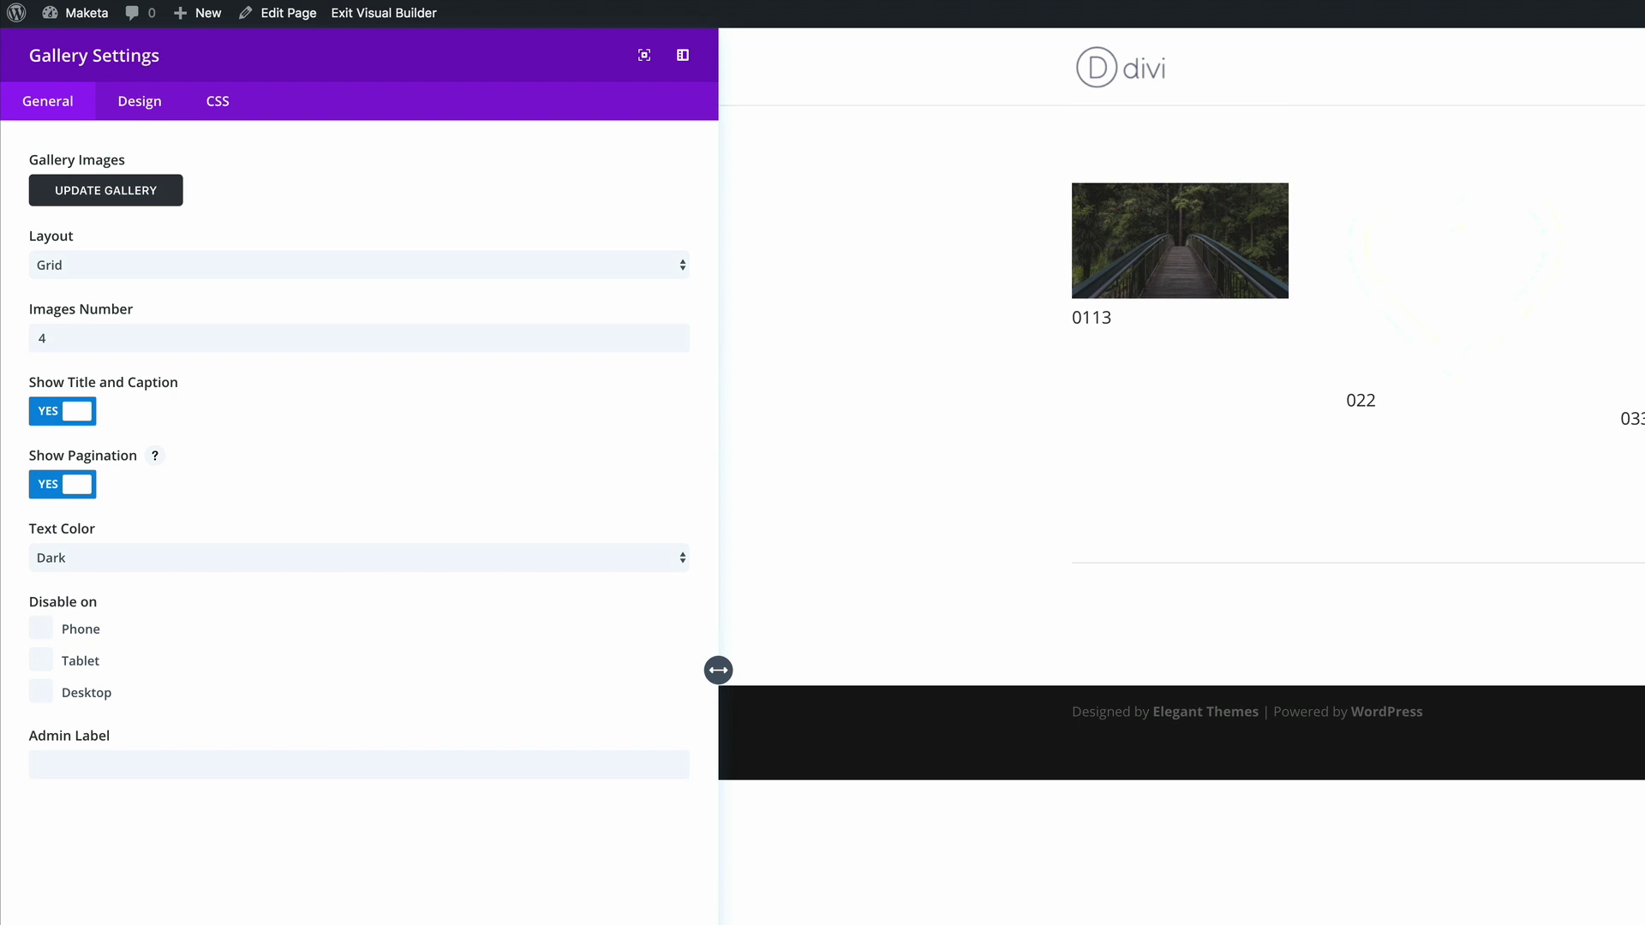
scroll(661, 782, down, 5)
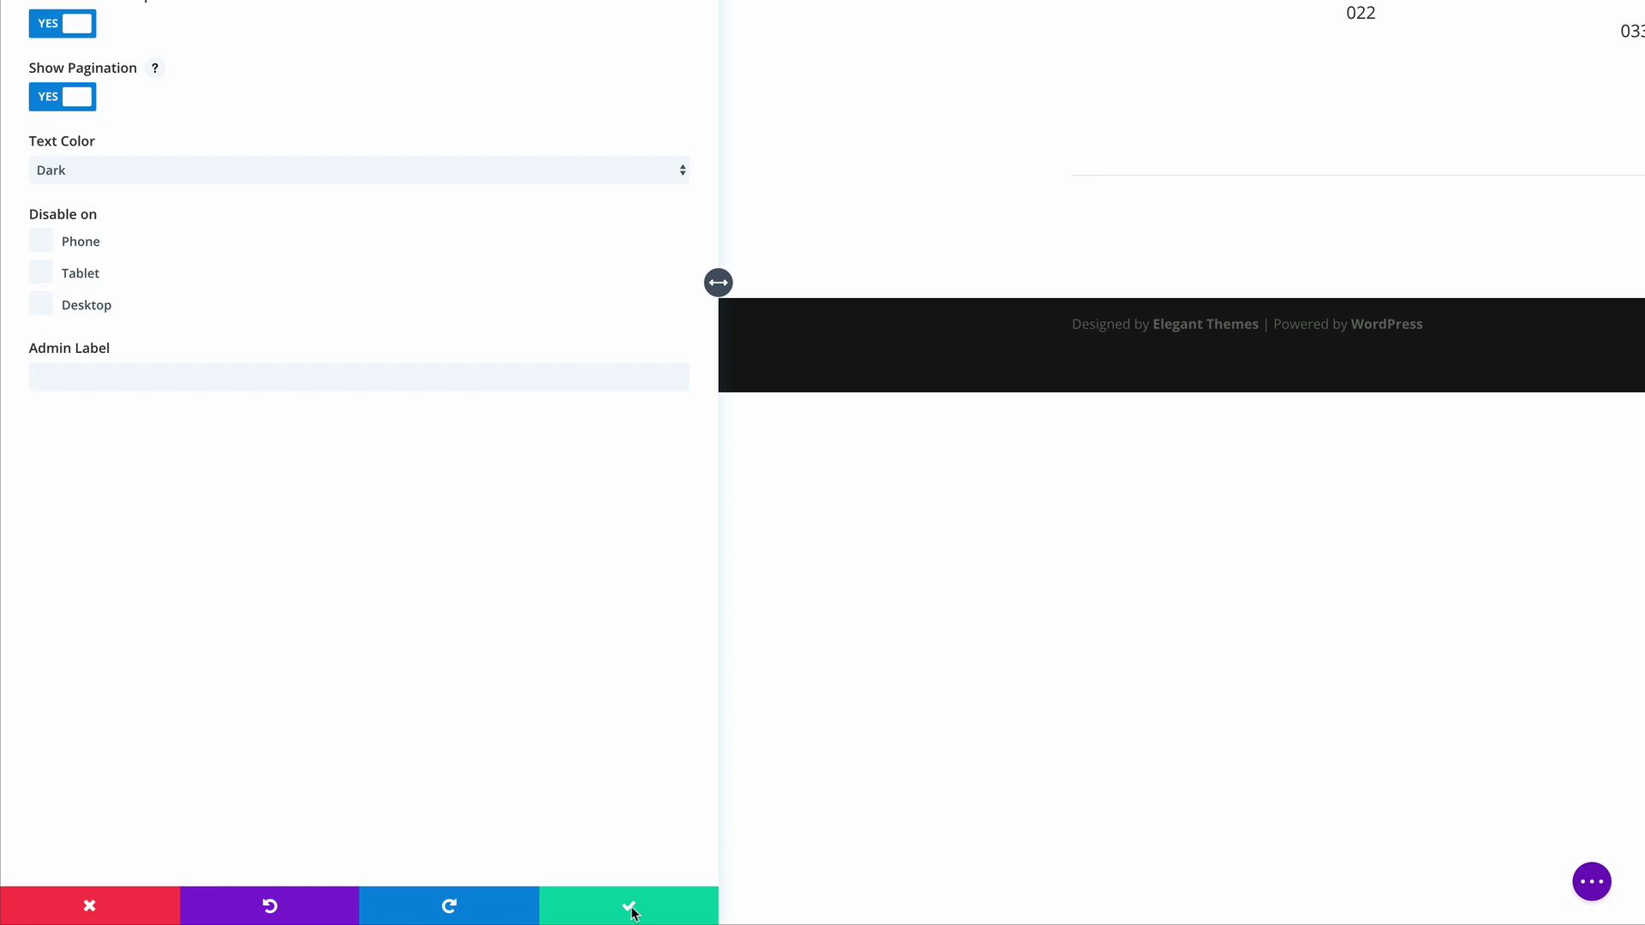
click(631, 909)
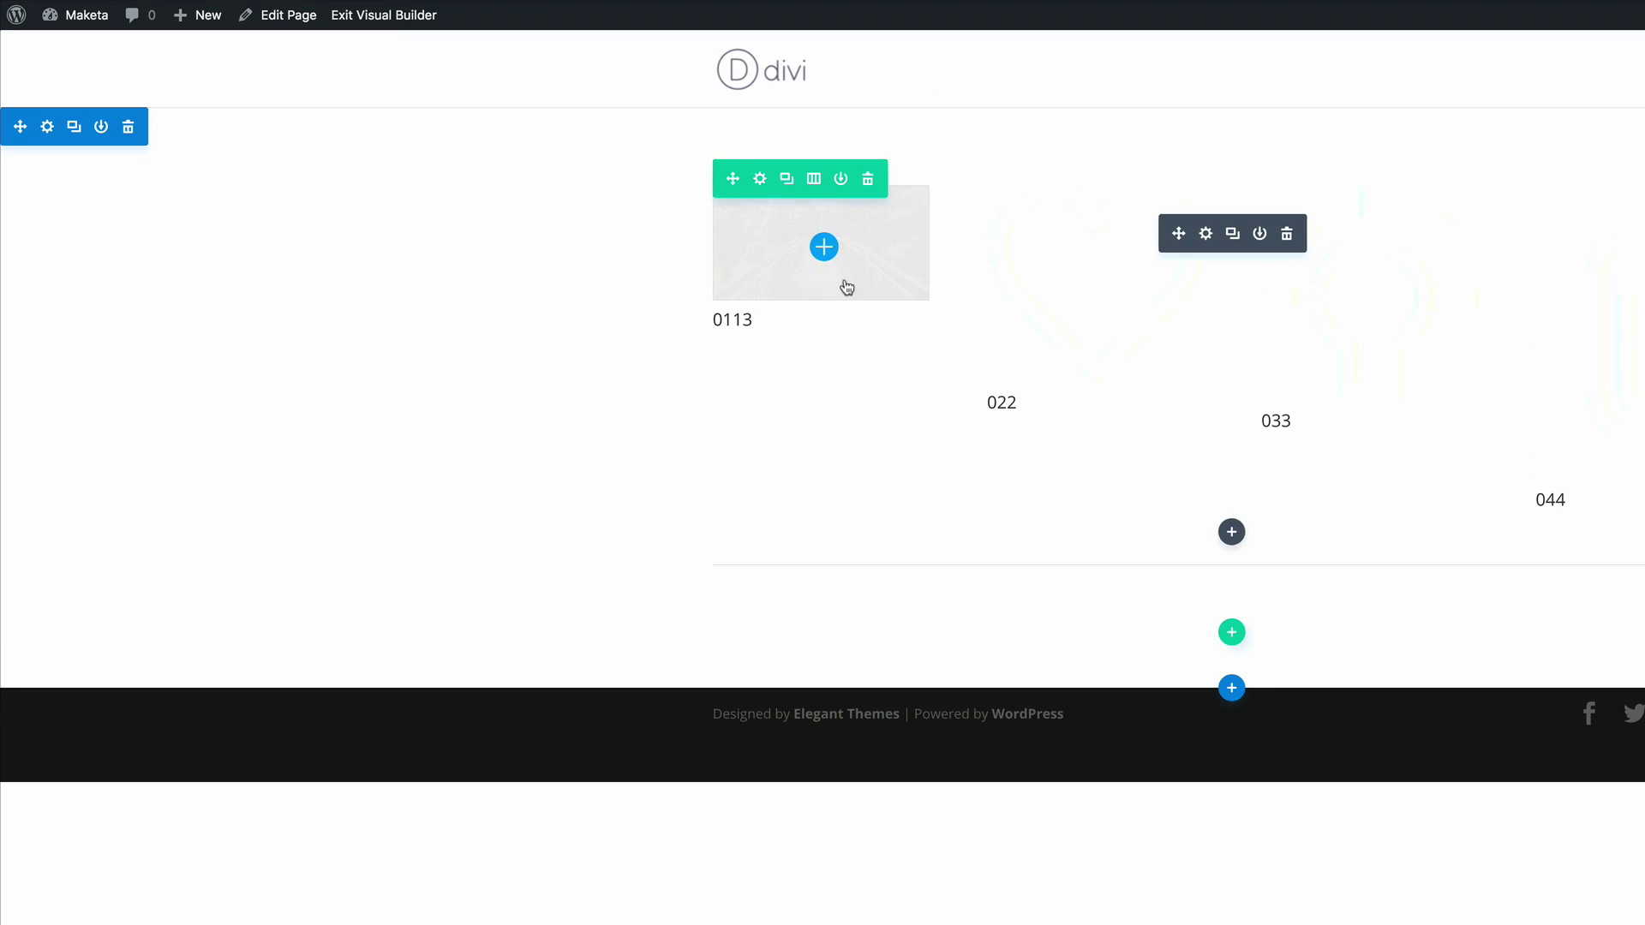
In Row Settings, enable fullwidth, set custom gutter width from 3 to 0, and keep custom padding on mobile.
click(759, 178)
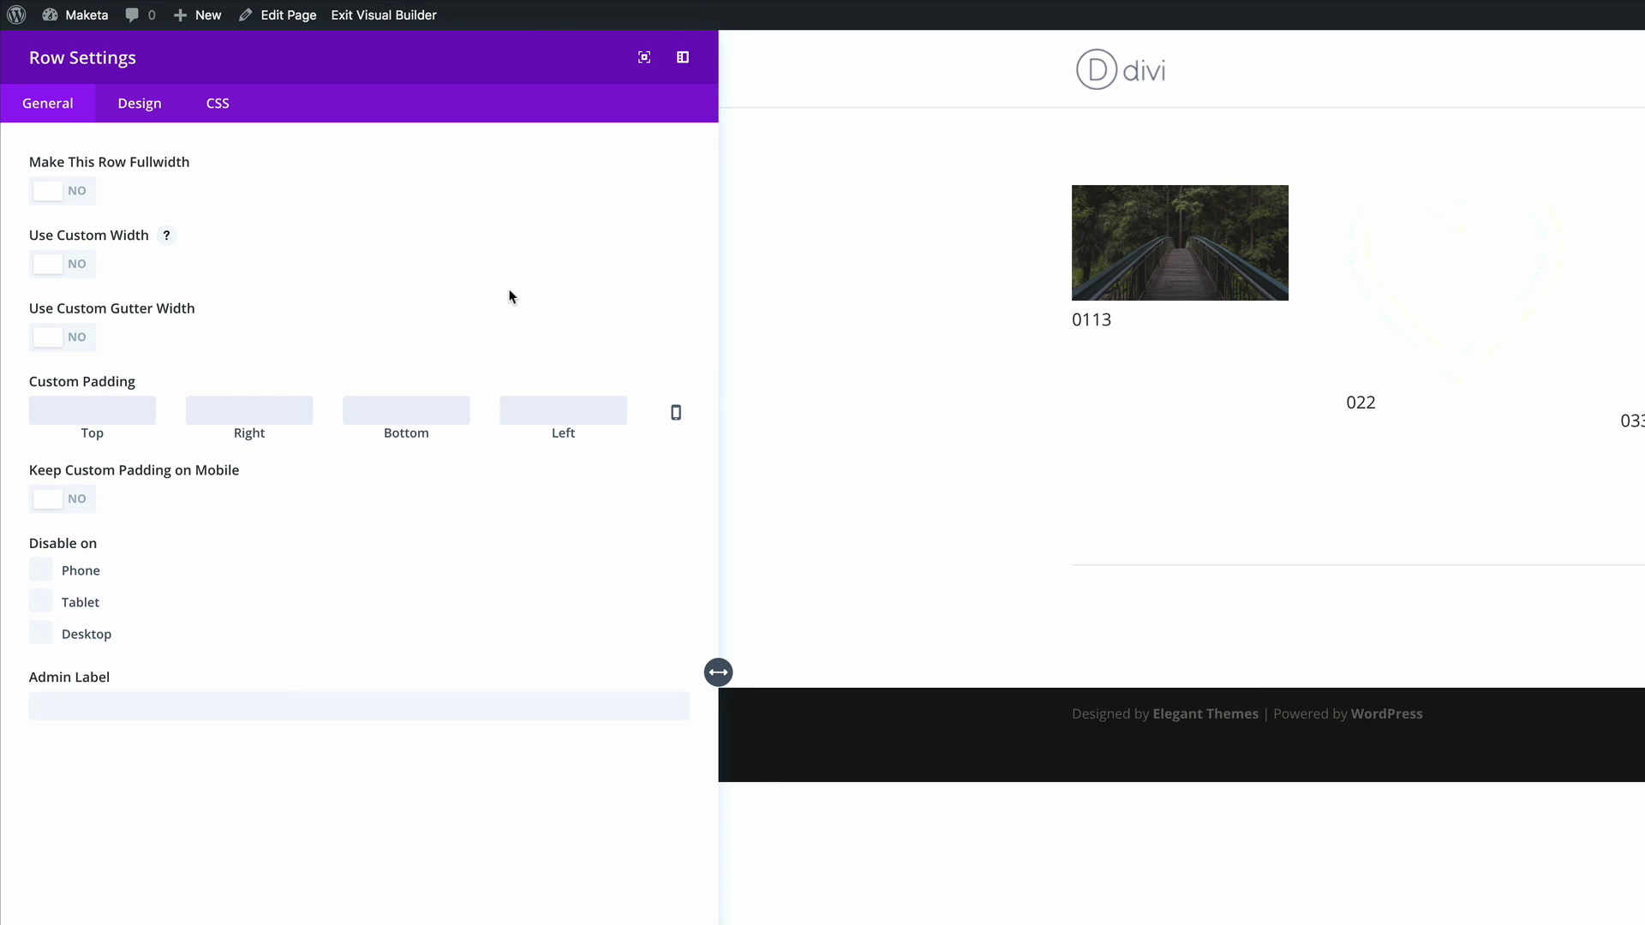
click(82, 196)
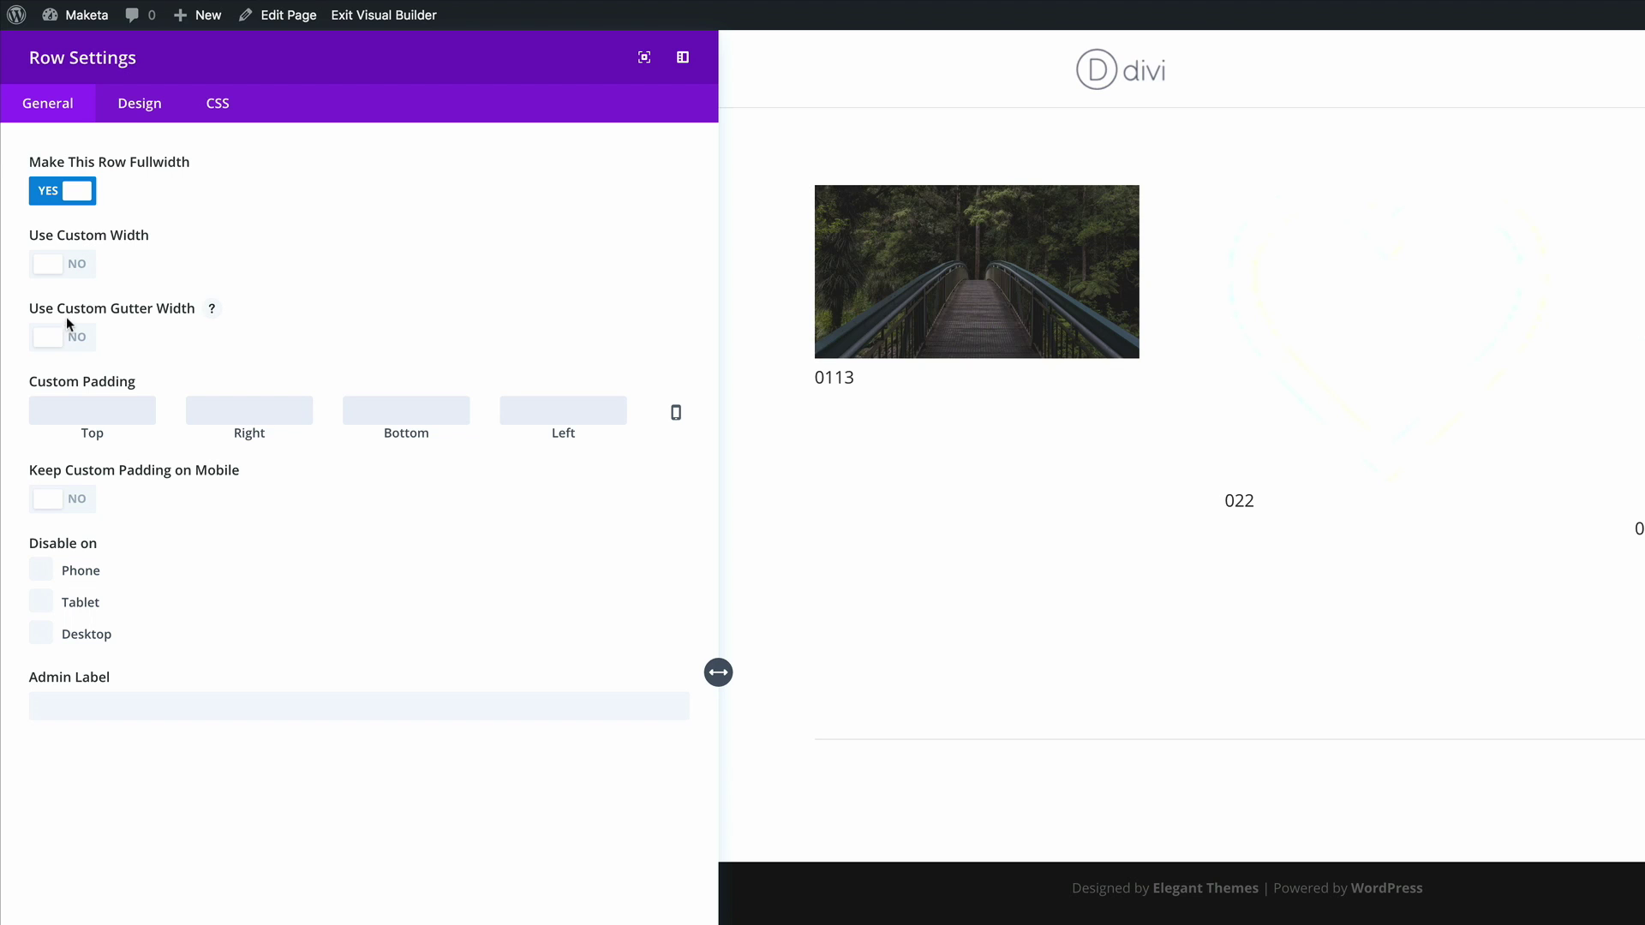
click(82, 343)
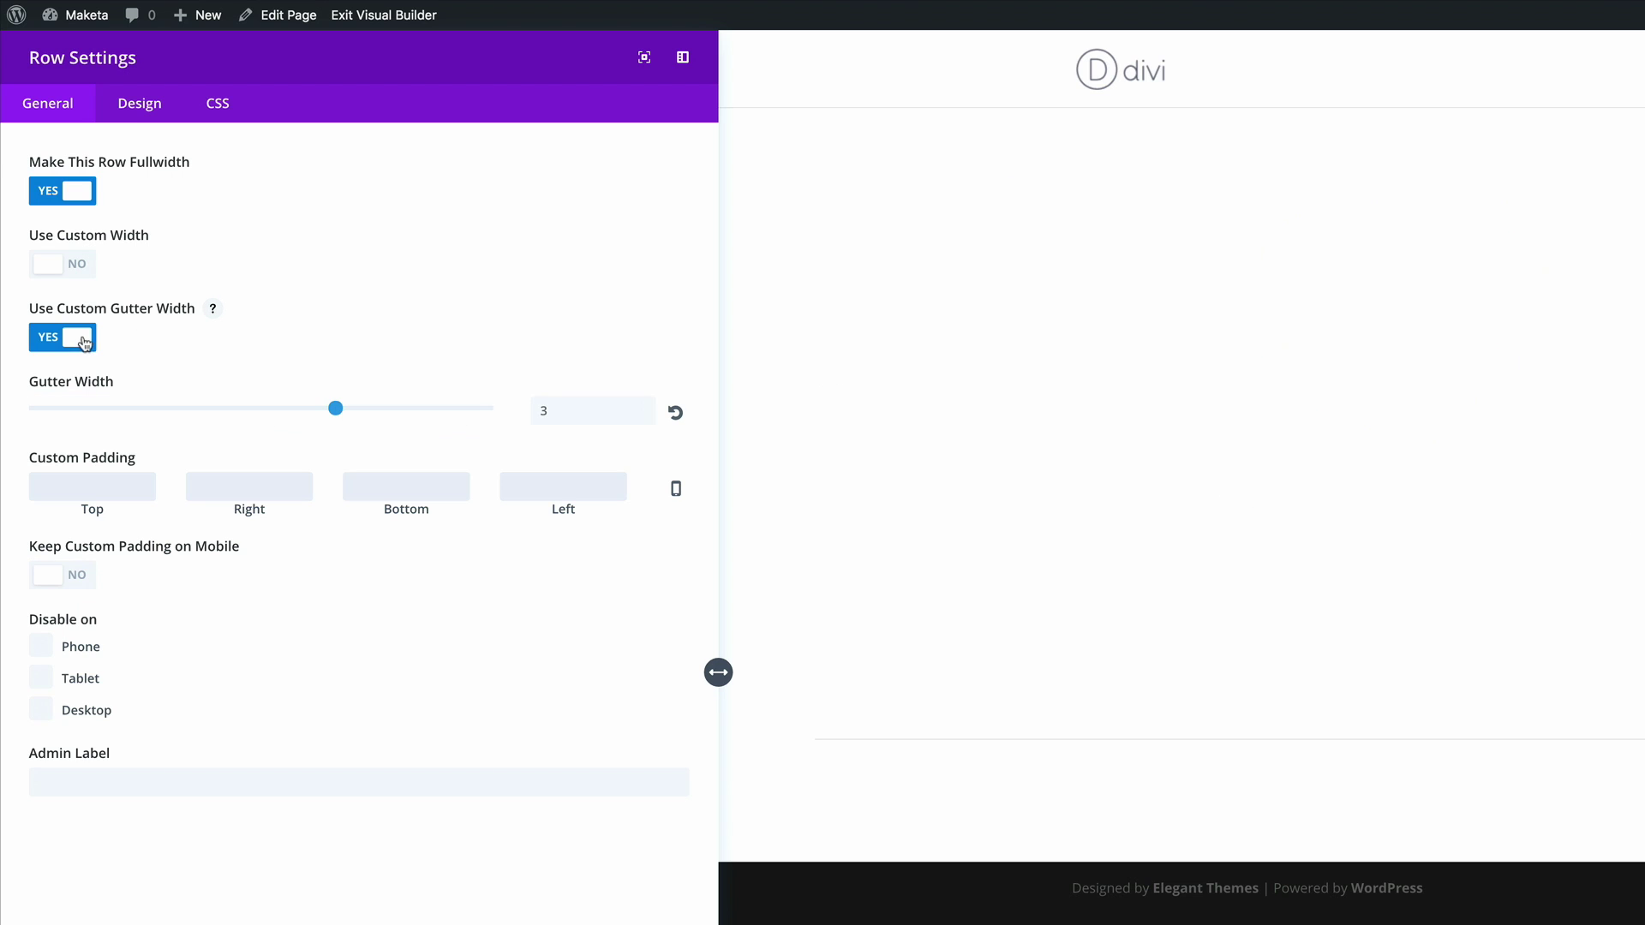
click(556, 407)
double_click(556, 408)
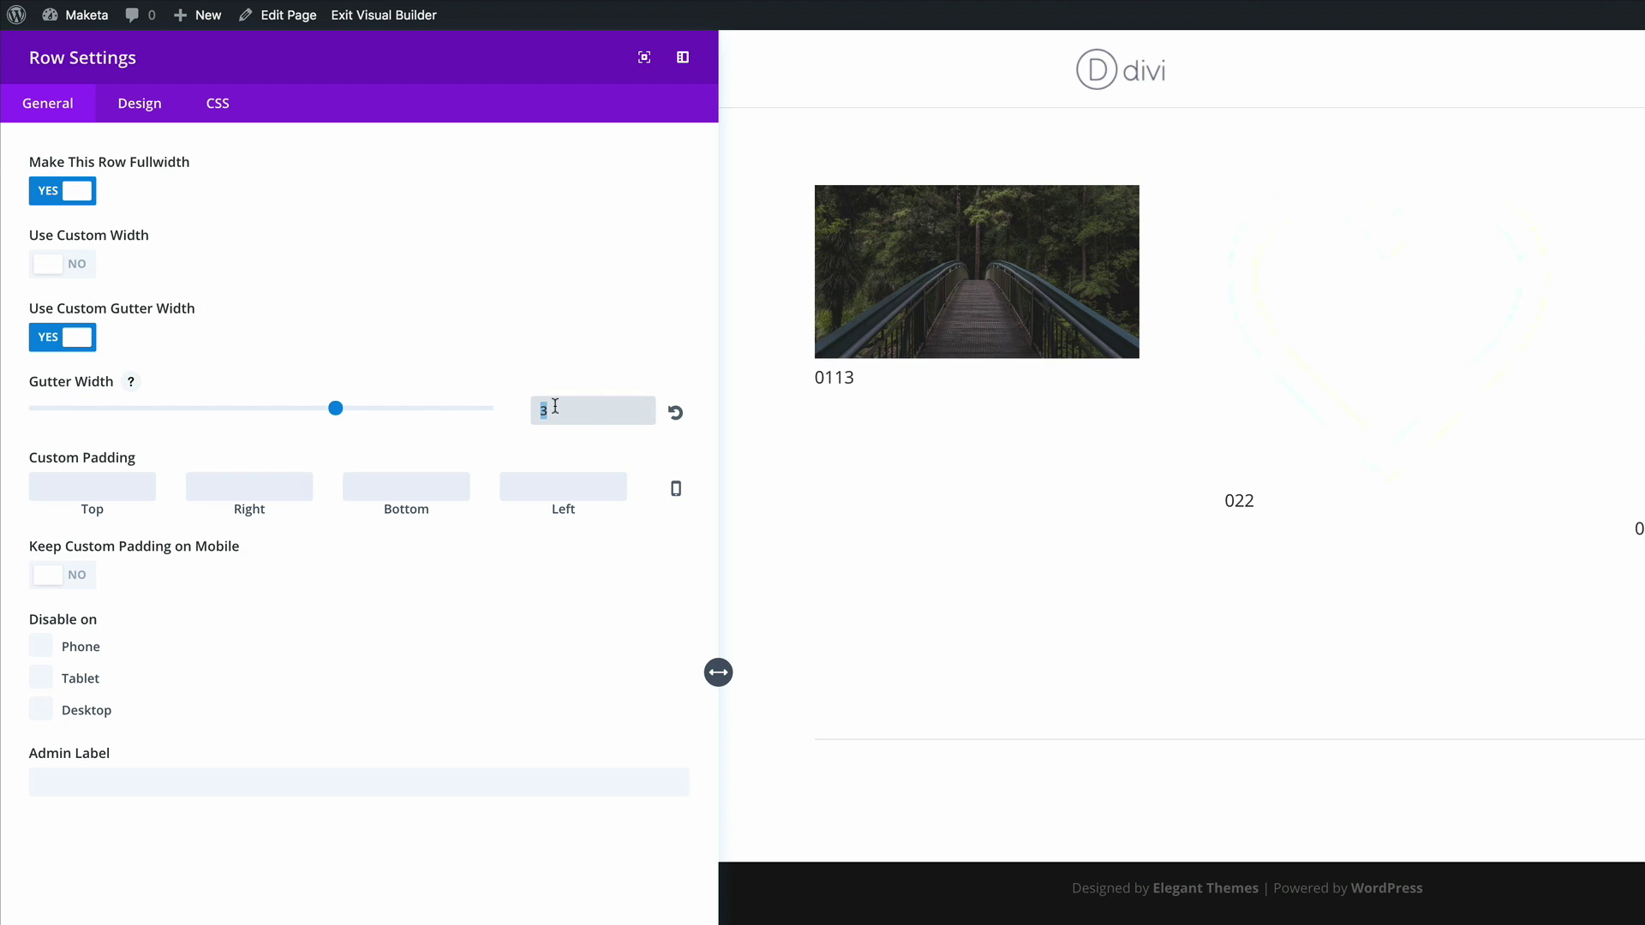
text(0)
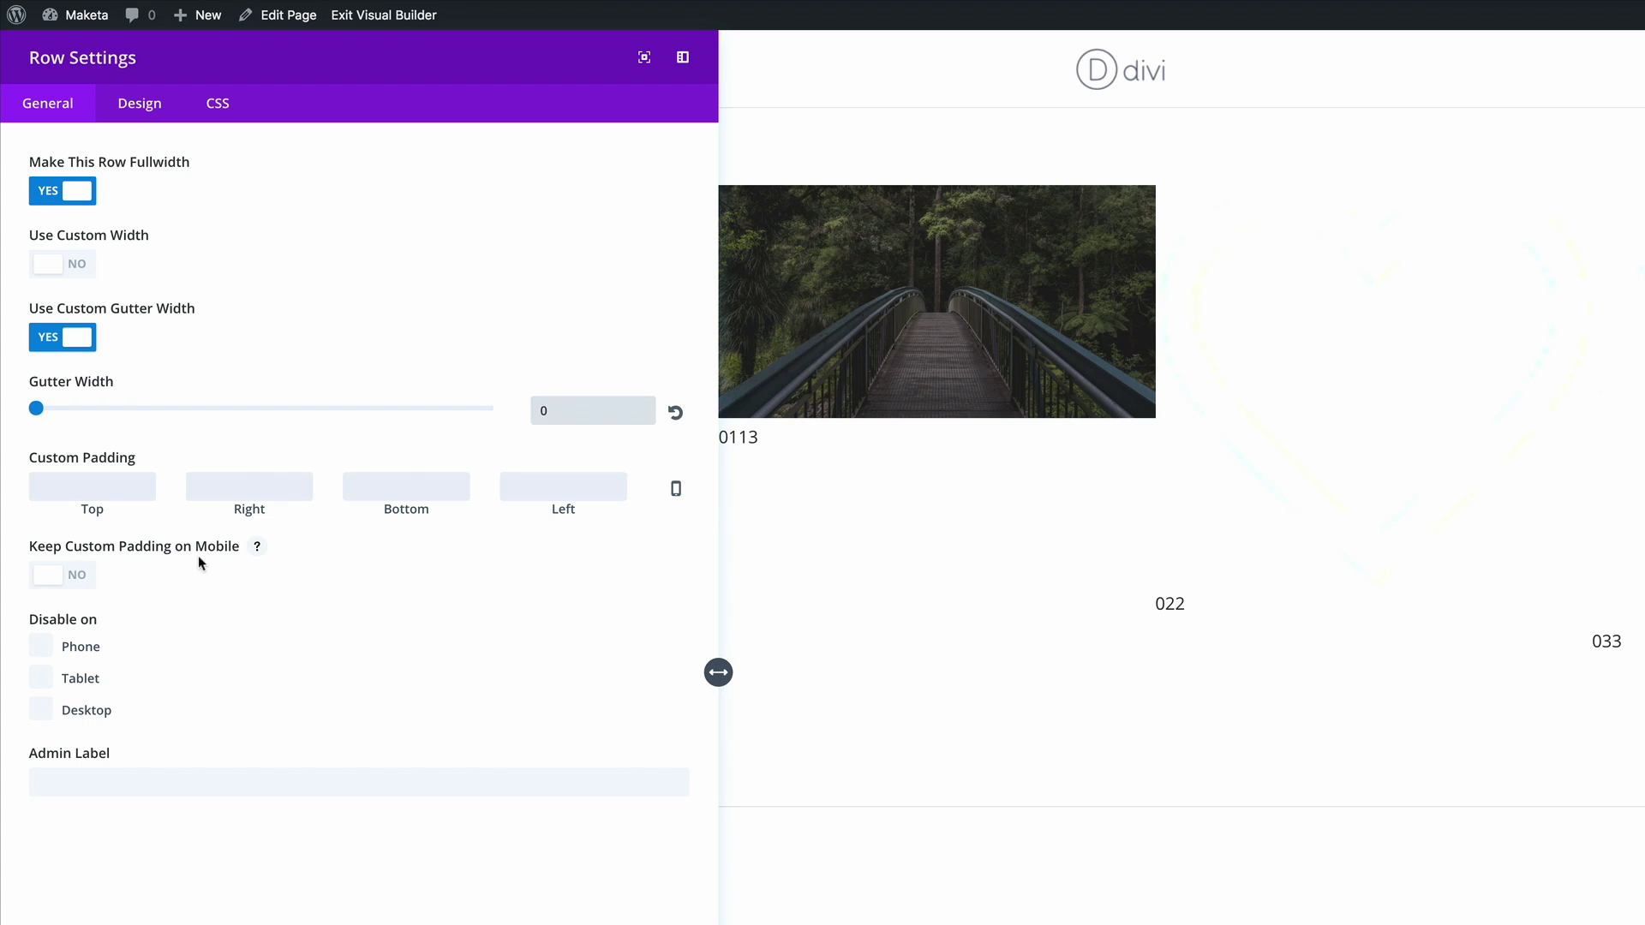
click(77, 575)
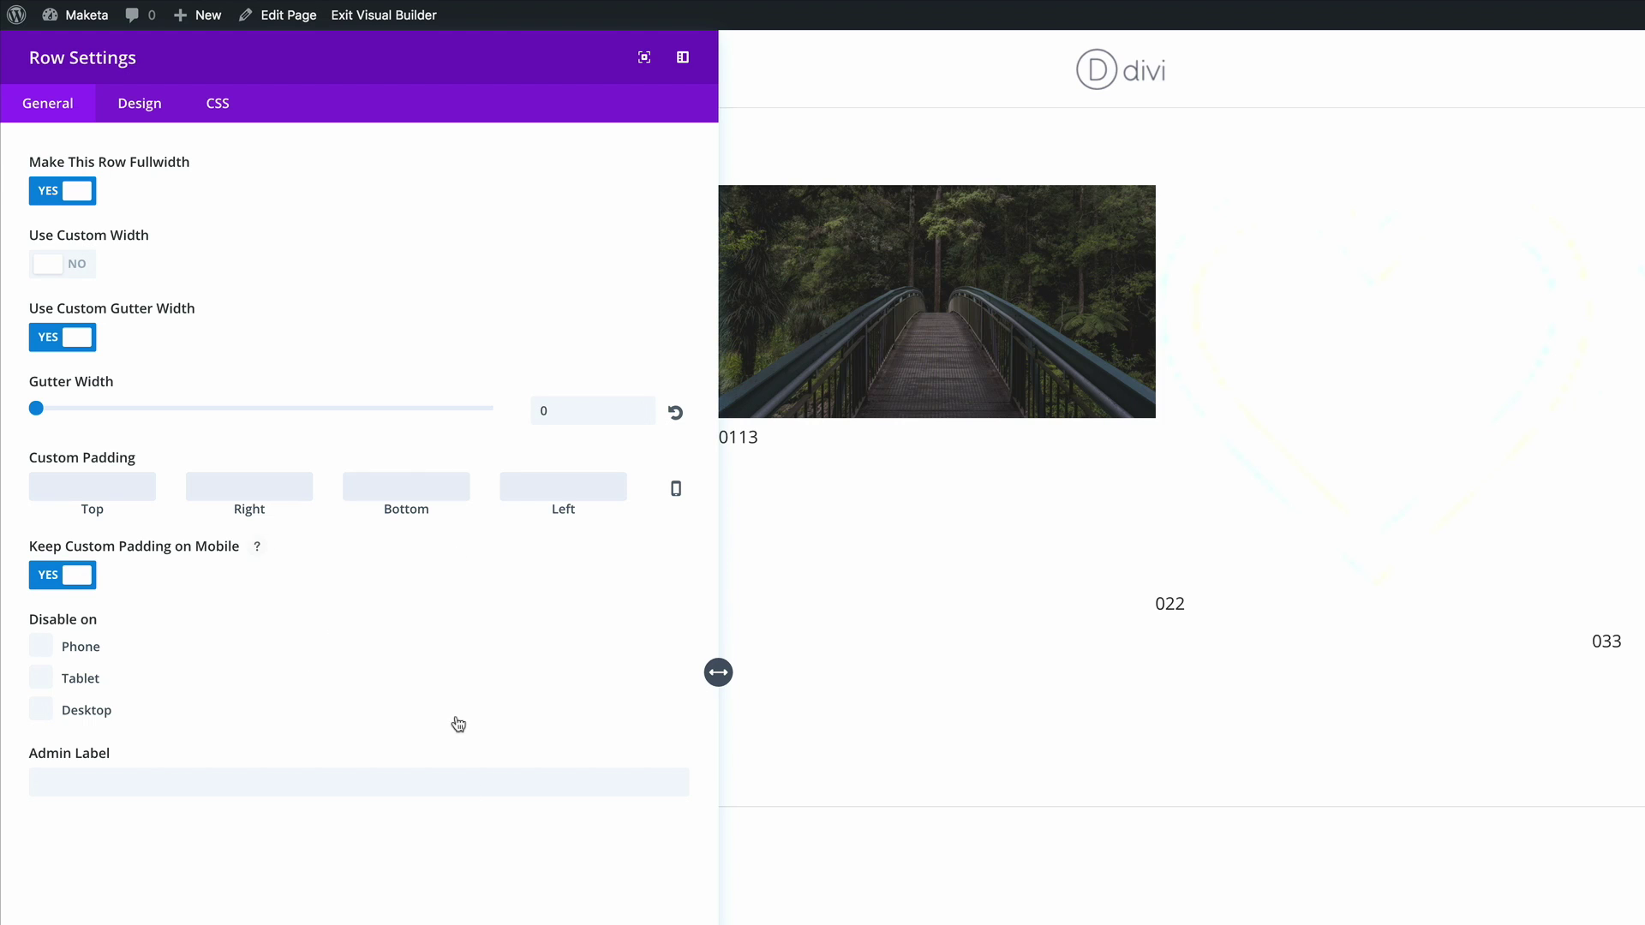
scroll(455, 632, down, 5)
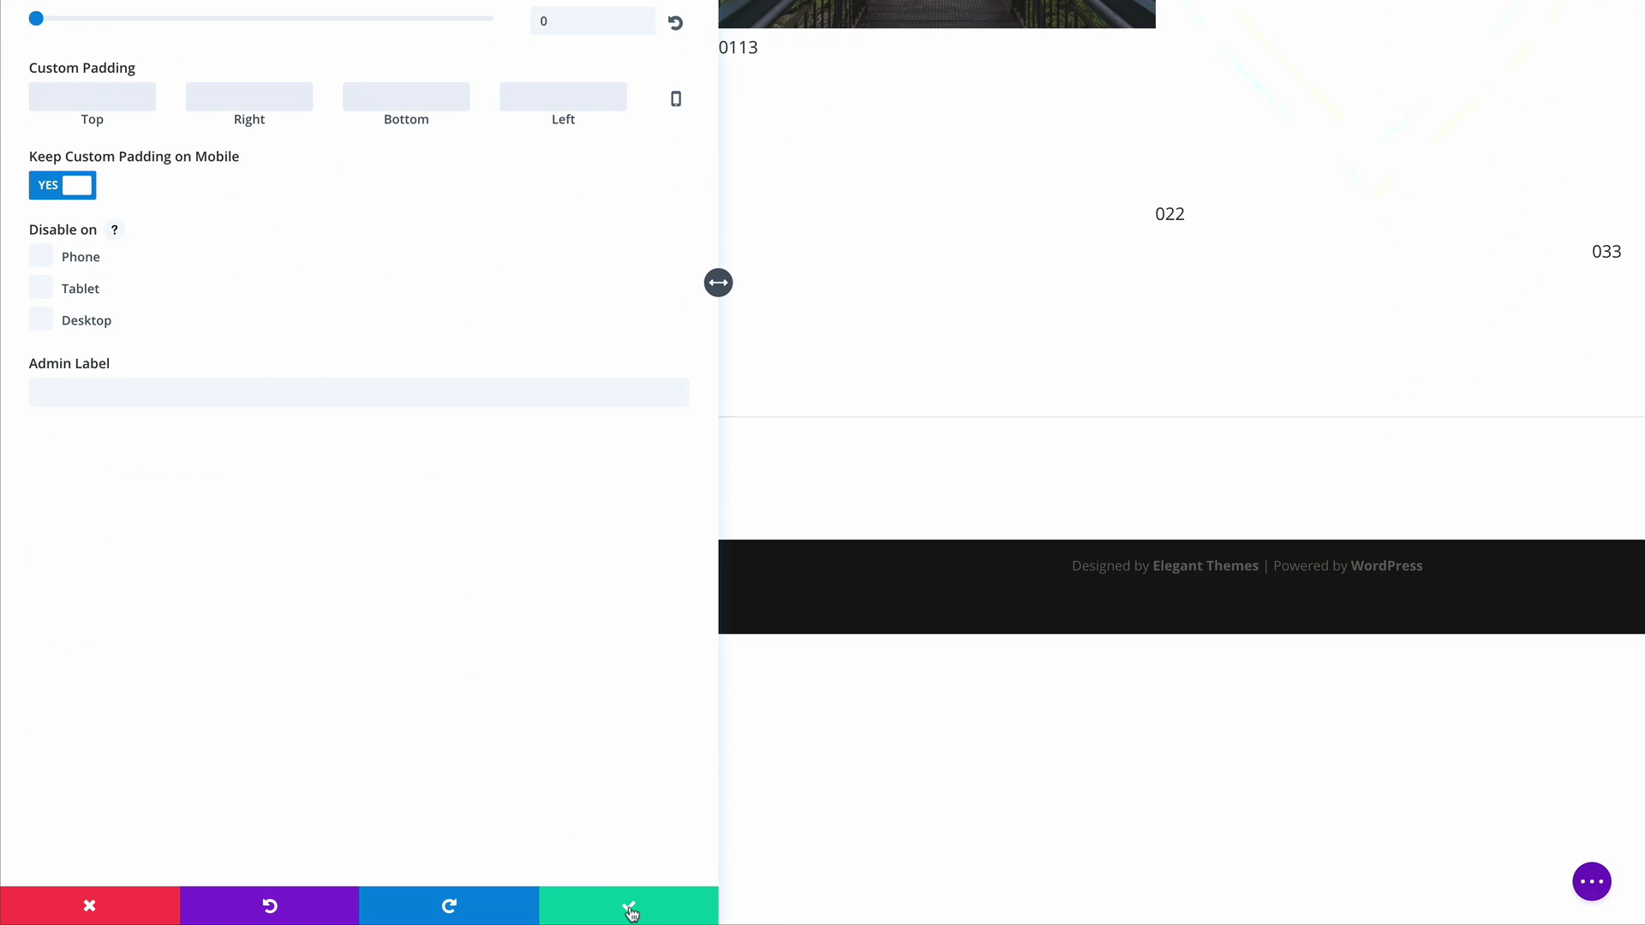
click(630, 909)
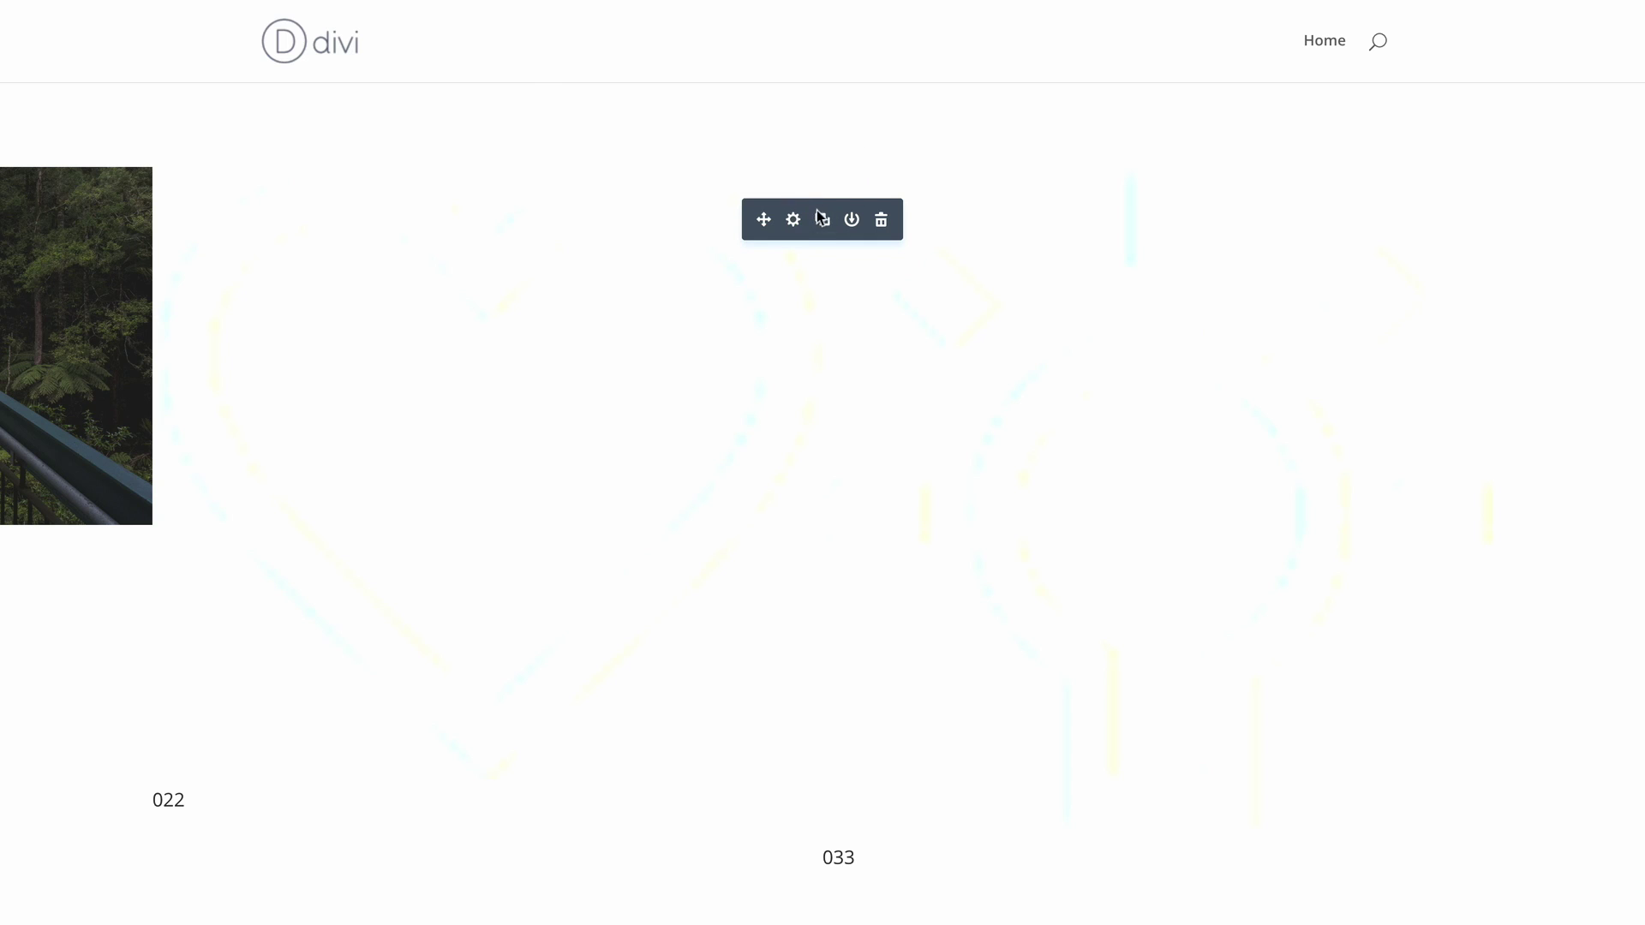
In the Gallery module's settings, use Update Gallery to bring up the Add to Gallery media library.
click(793, 220)
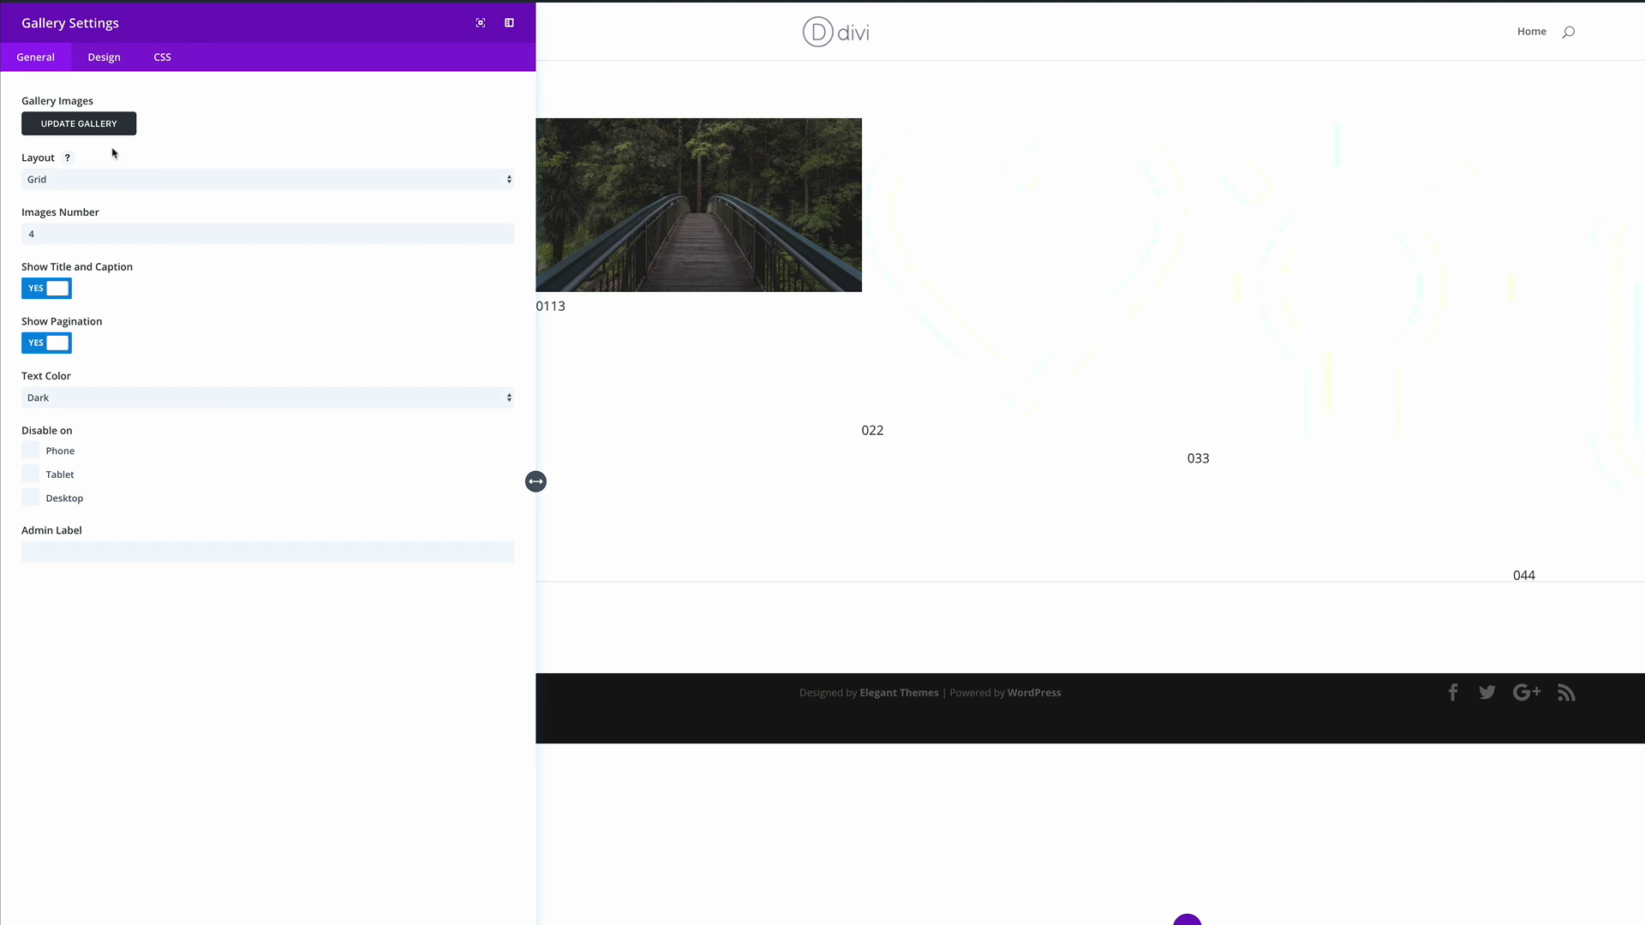
click(102, 125)
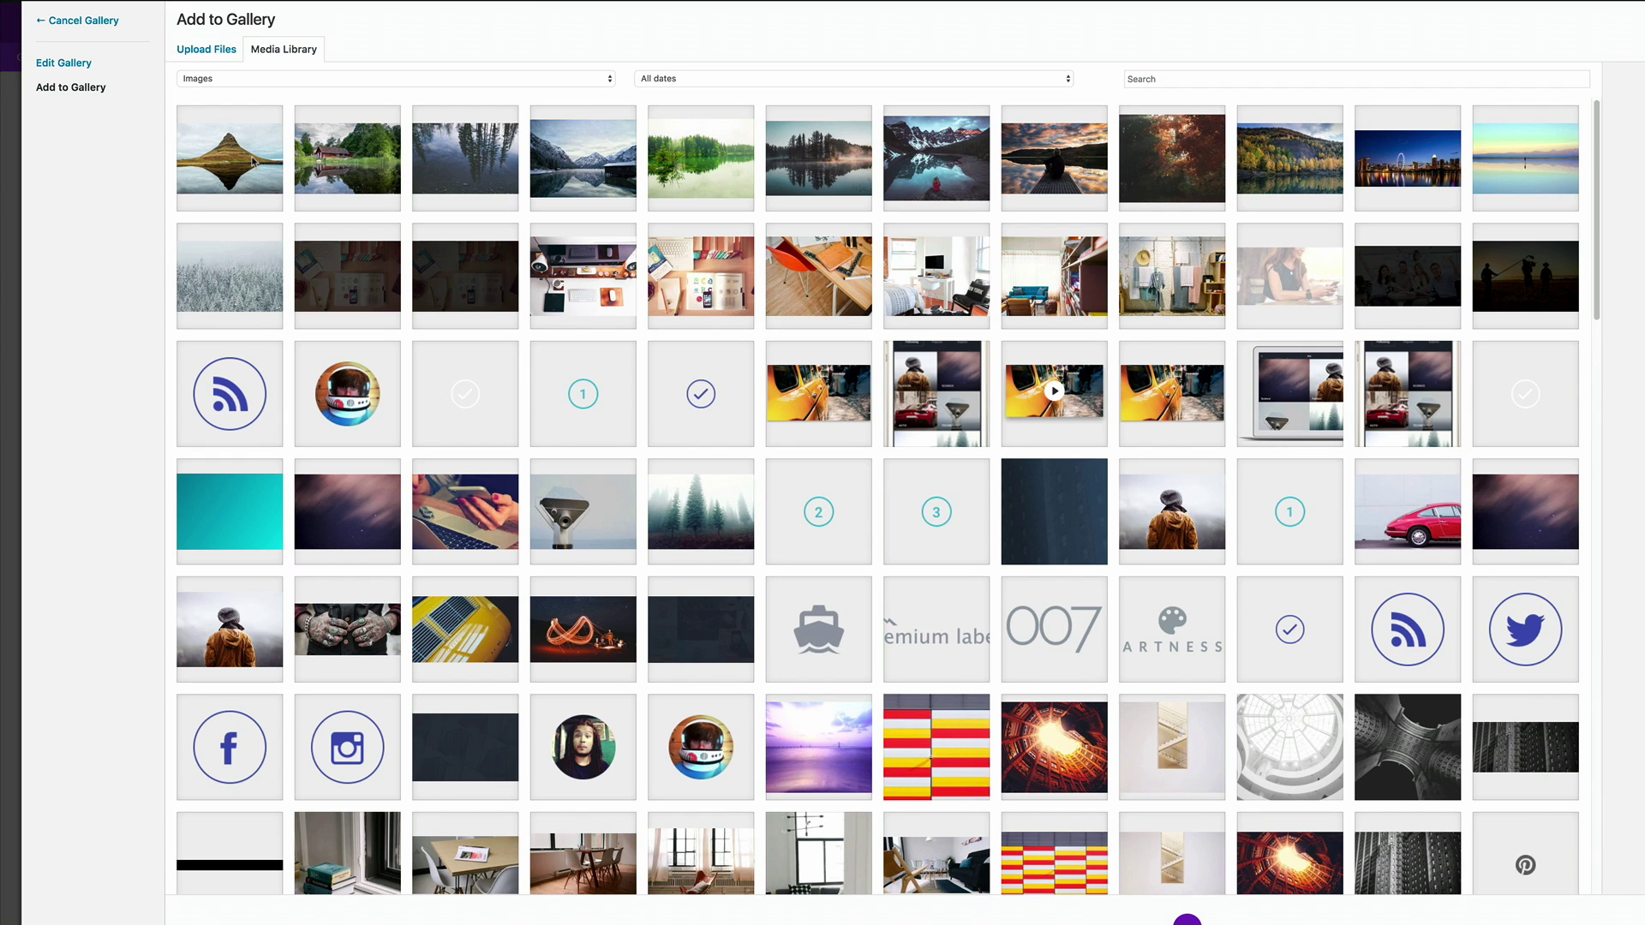
Select the twelve landscape photos, from mountain reflection to salt flat reflection, and add them to the gallery.
click(246, 161)
click(347, 163)
click(468, 166)
click(599, 167)
click(810, 169)
click(927, 164)
click(1046, 167)
click(1169, 169)
click(1264, 172)
click(1403, 171)
click(1525, 167)
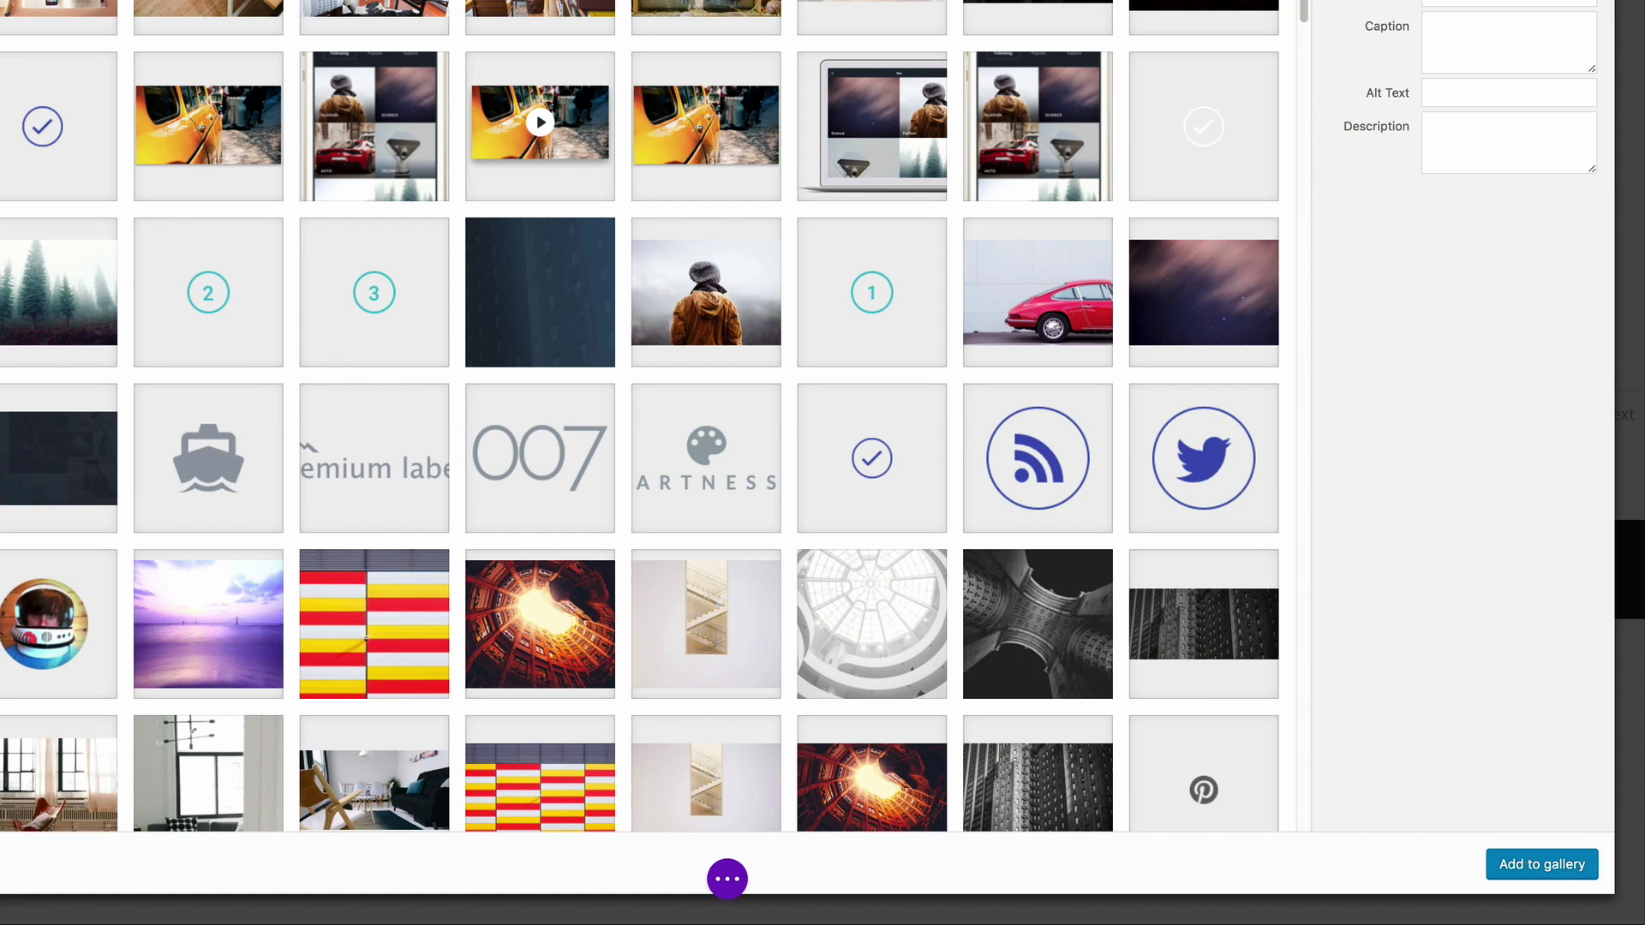
click(1555, 873)
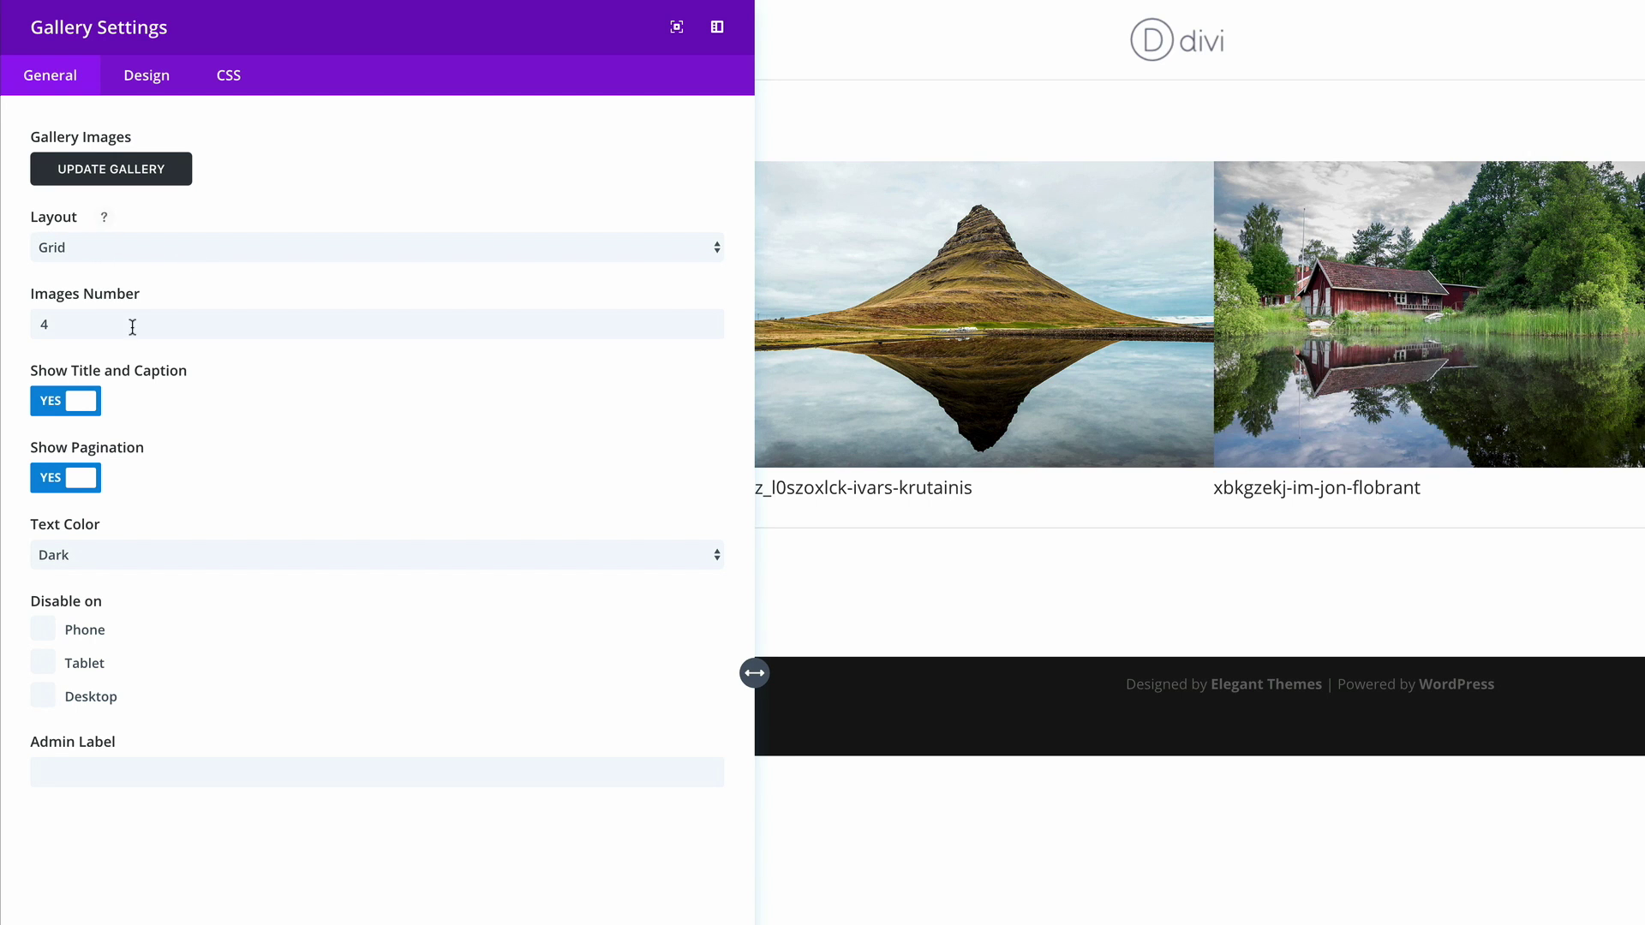
Set Images Number to 12 and switch Show Title and Caption and Show Pagination to NO.
click(77, 327)
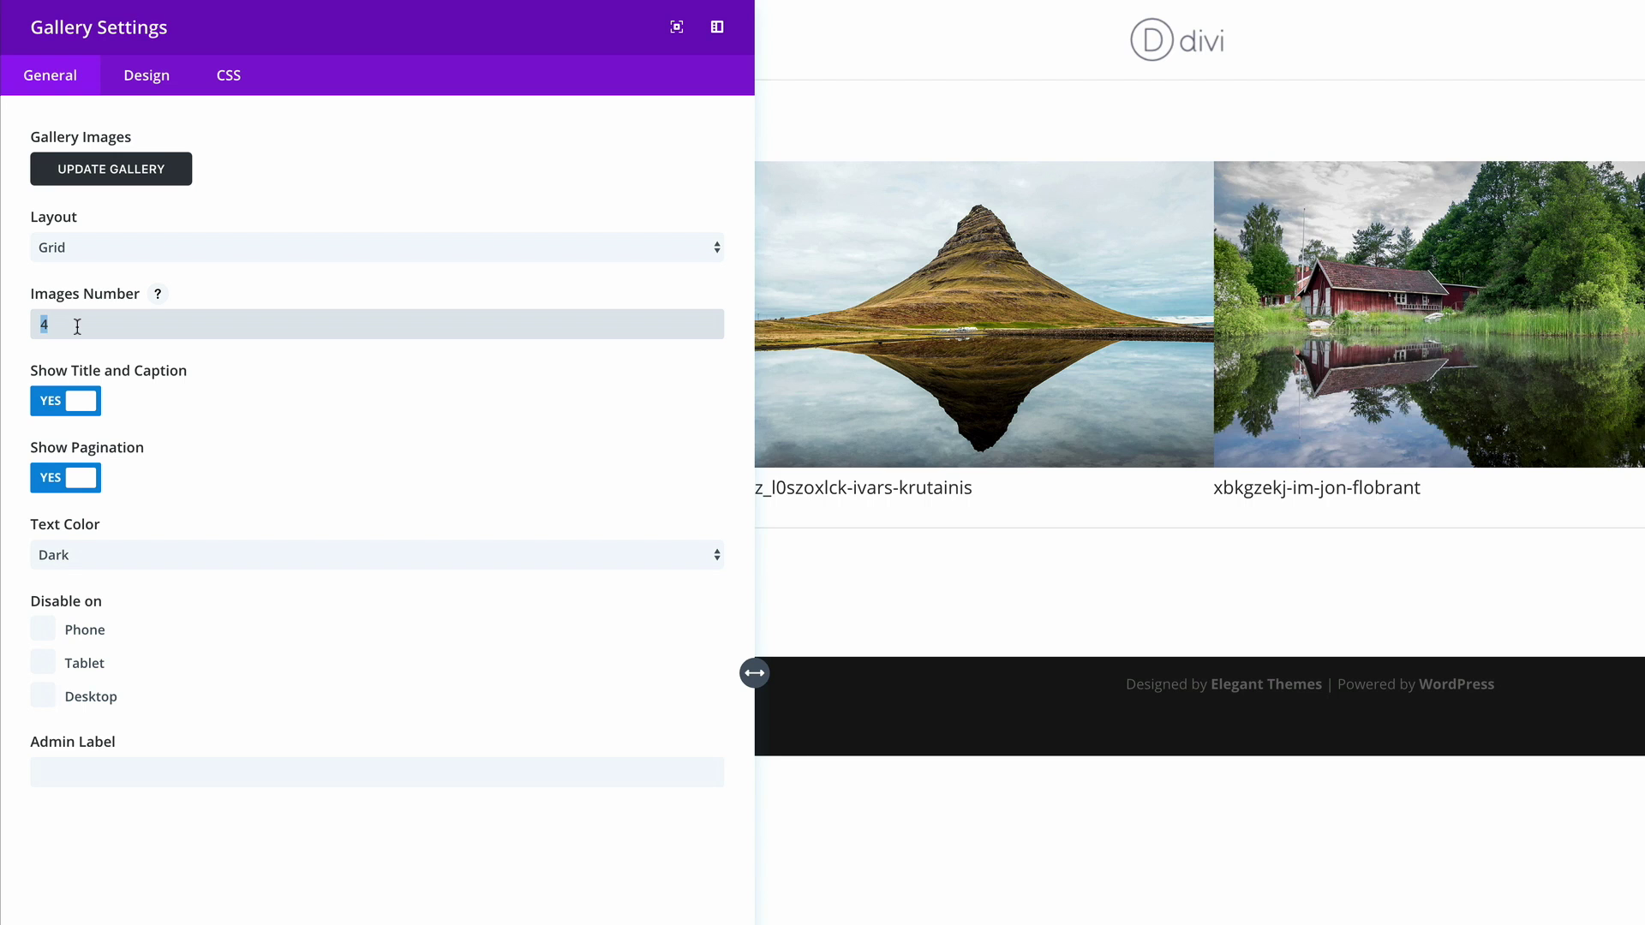
text(12)
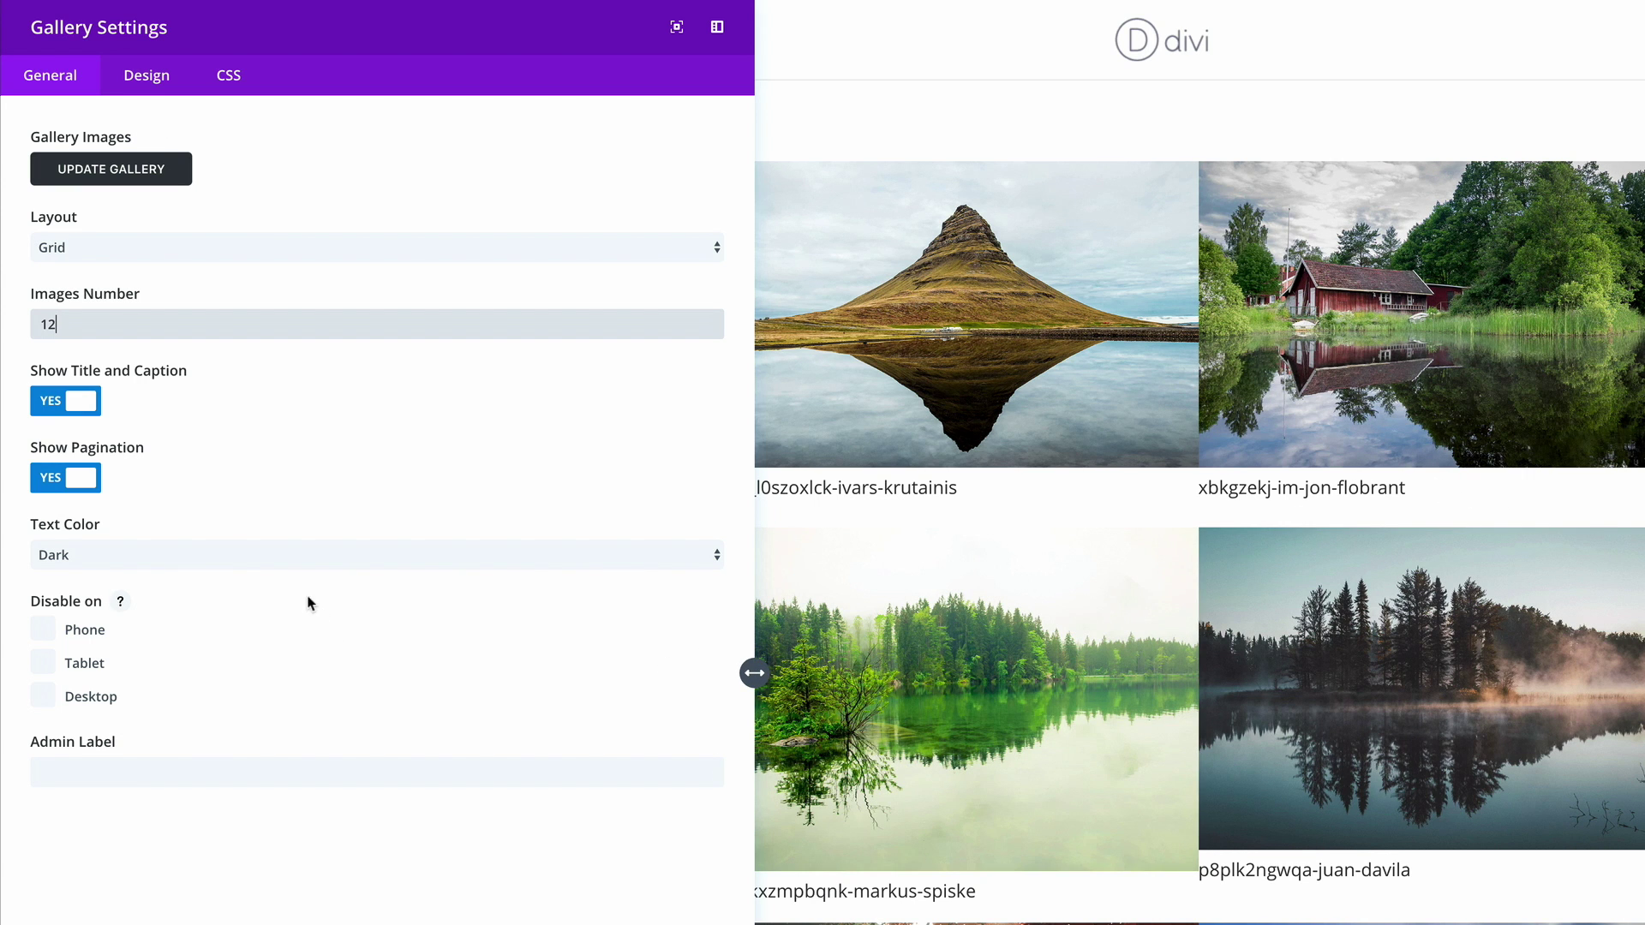
click(49, 405)
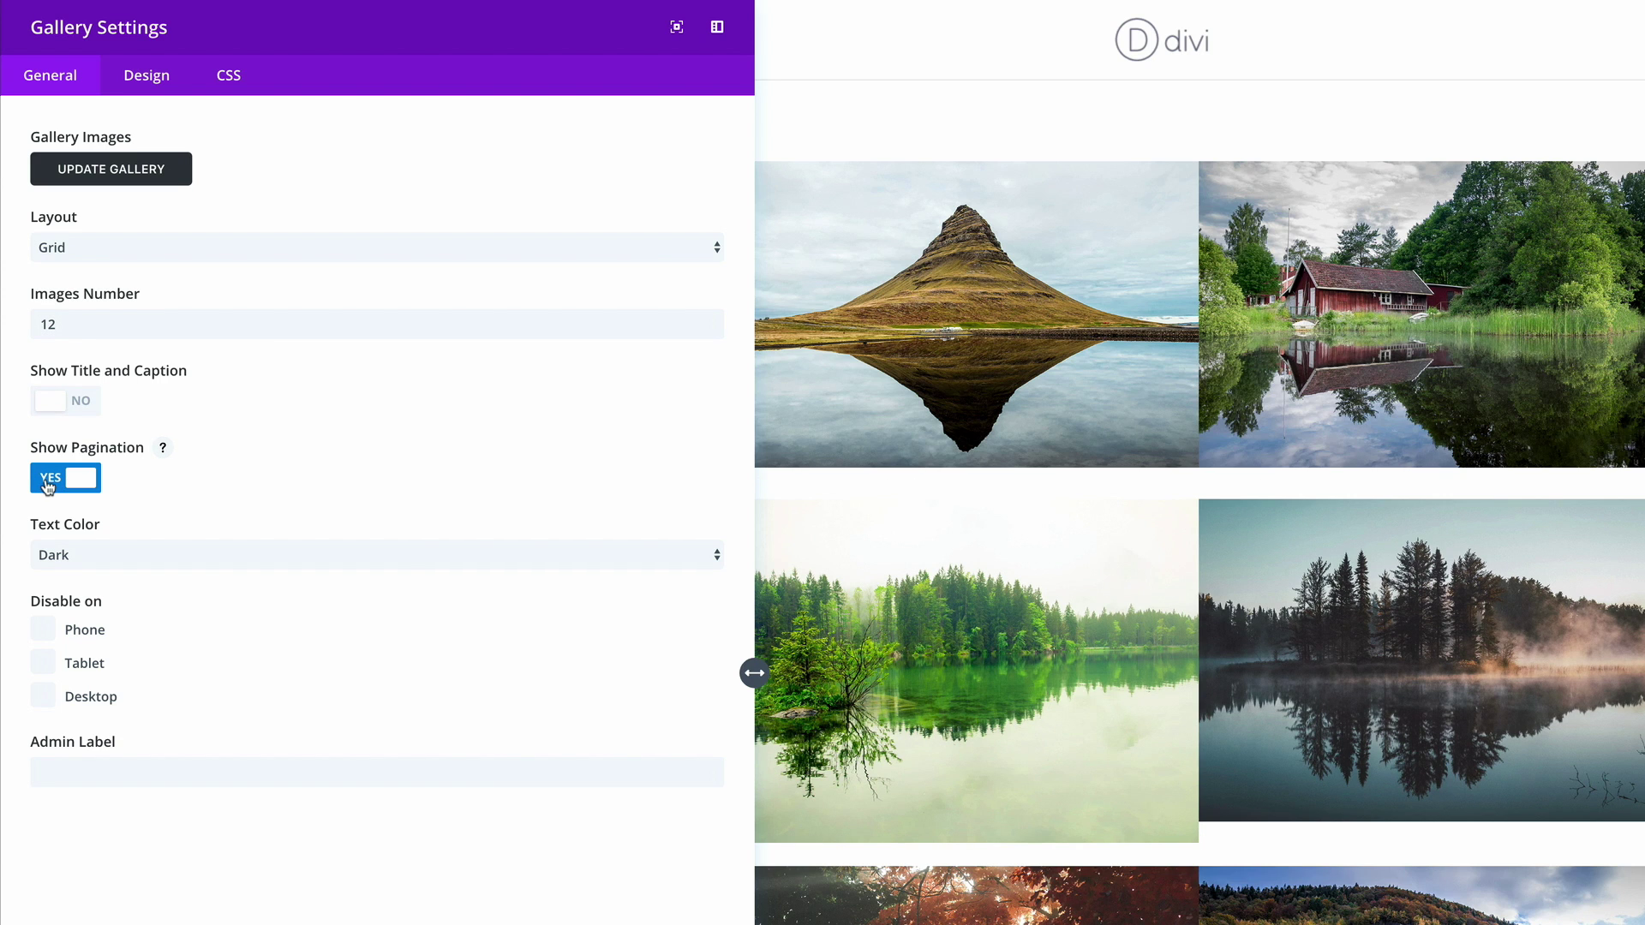
click(49, 487)
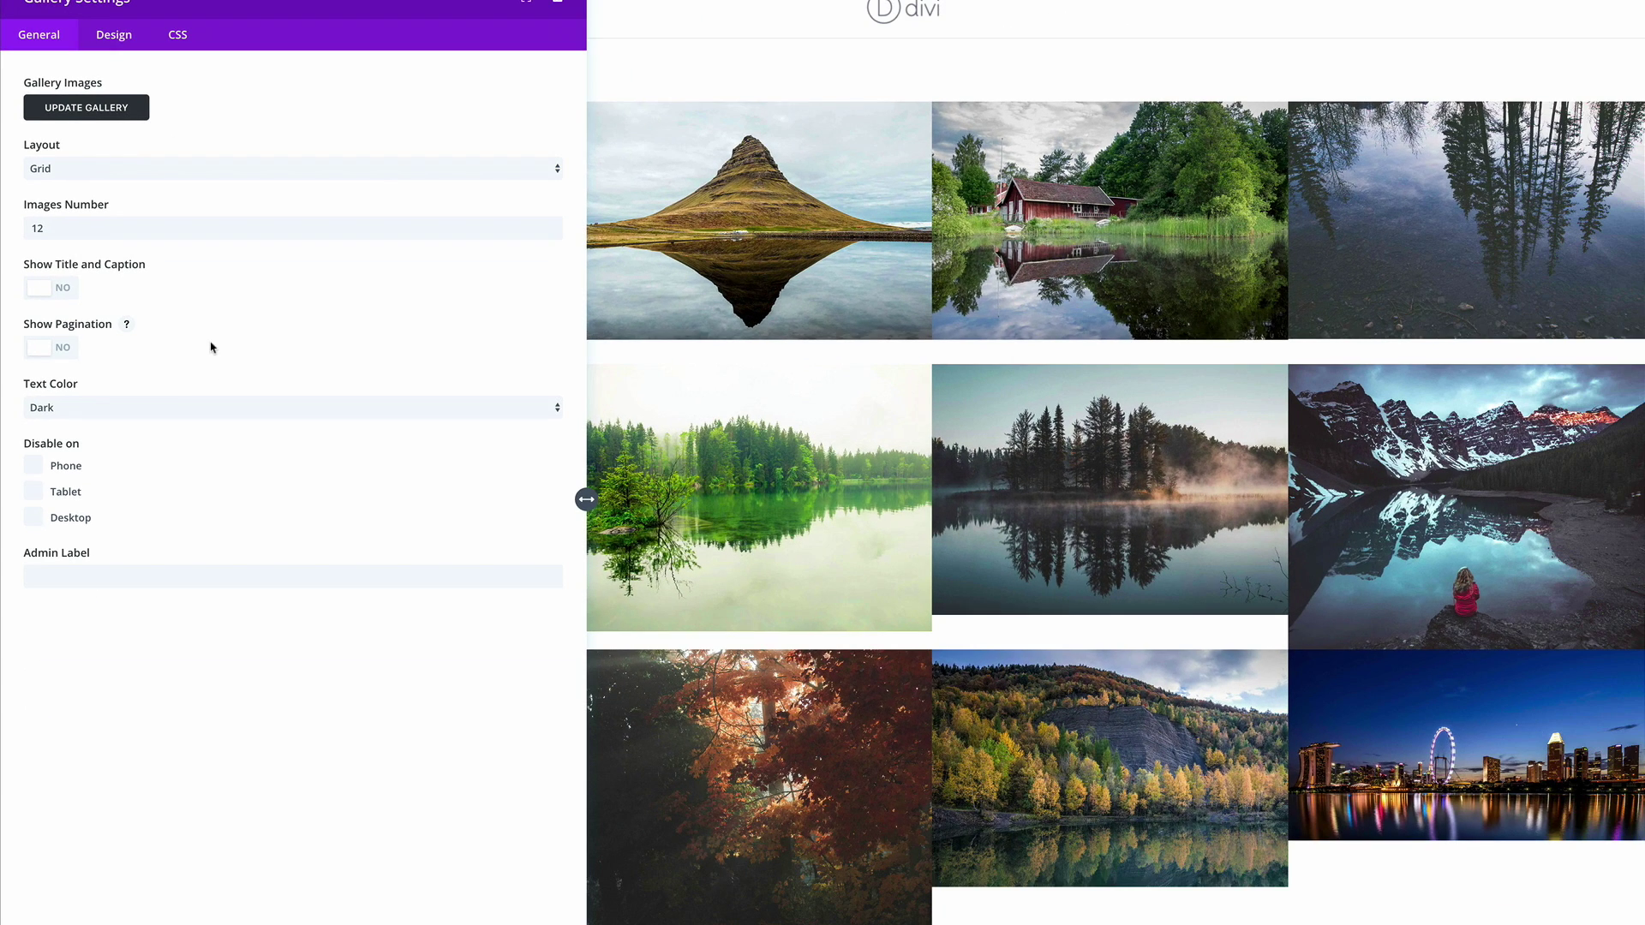
In the Design tab, set a white zoom icon, rgba(28,28,28,0.81) hover overlay, and zoom-in hover icon.
click(122, 42)
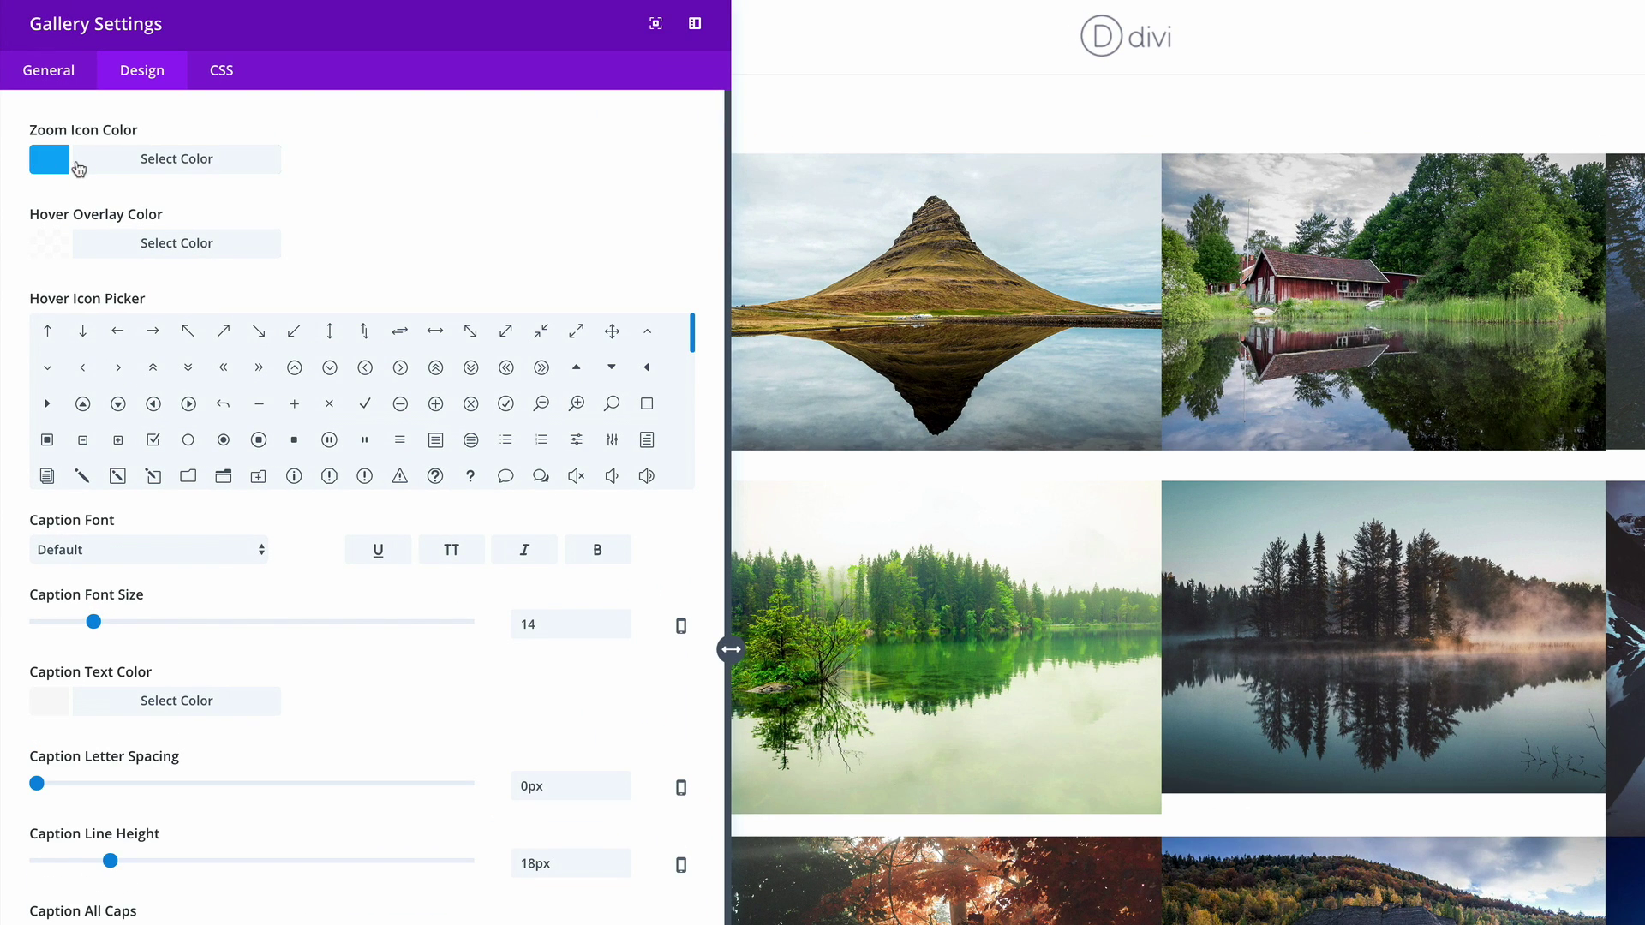
click(53, 167)
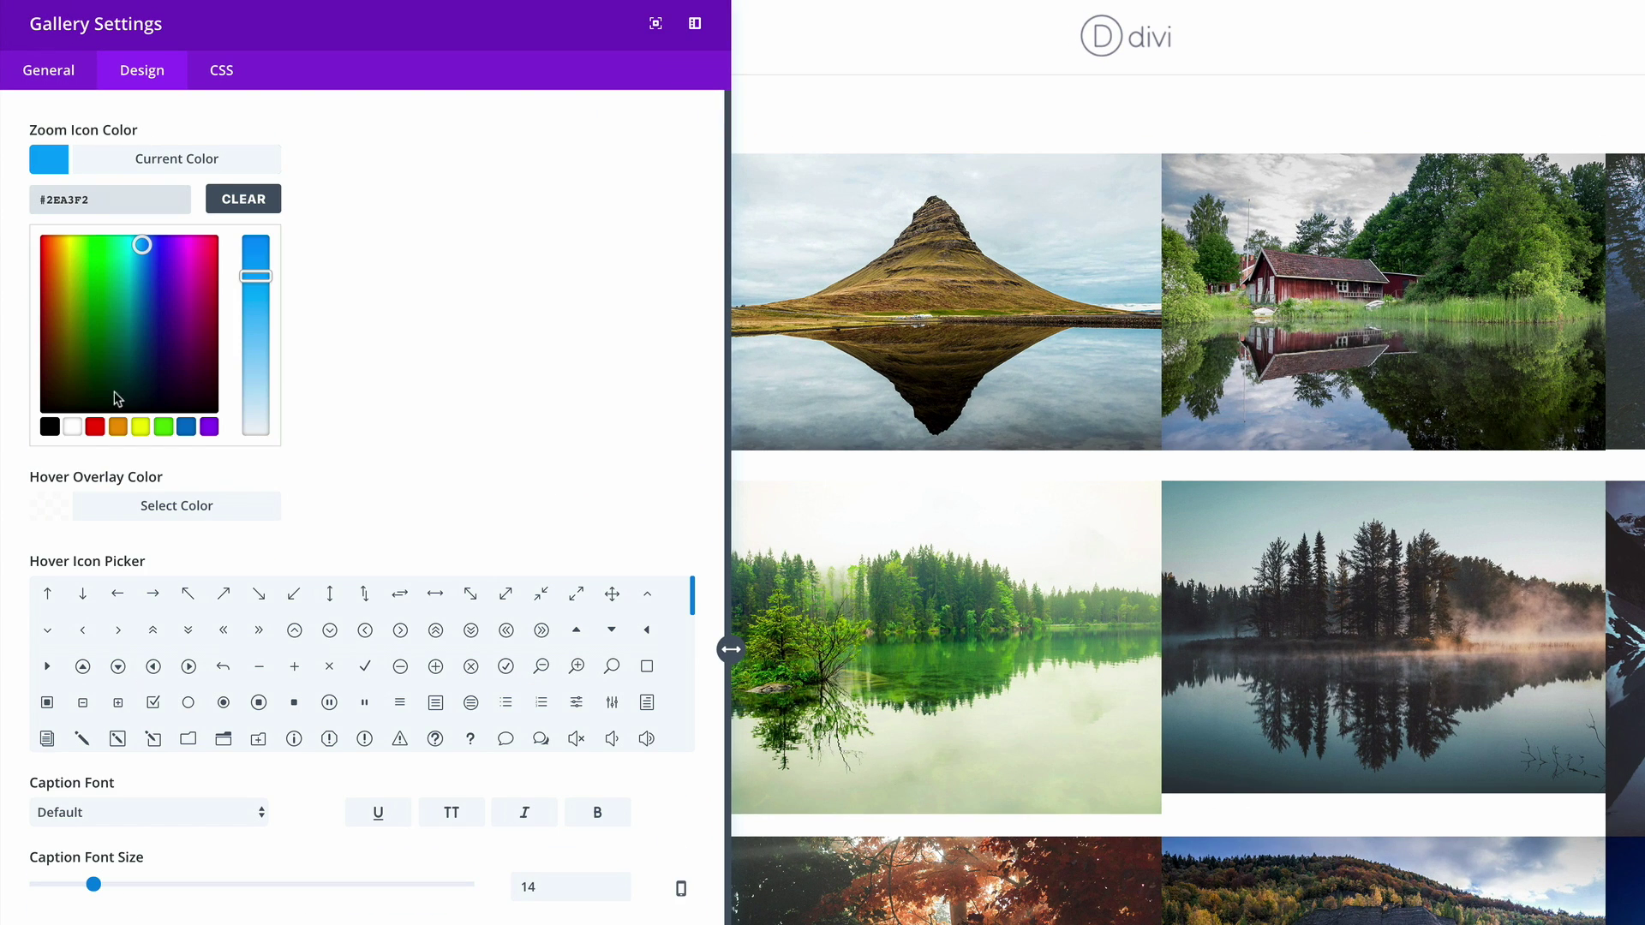
click(73, 428)
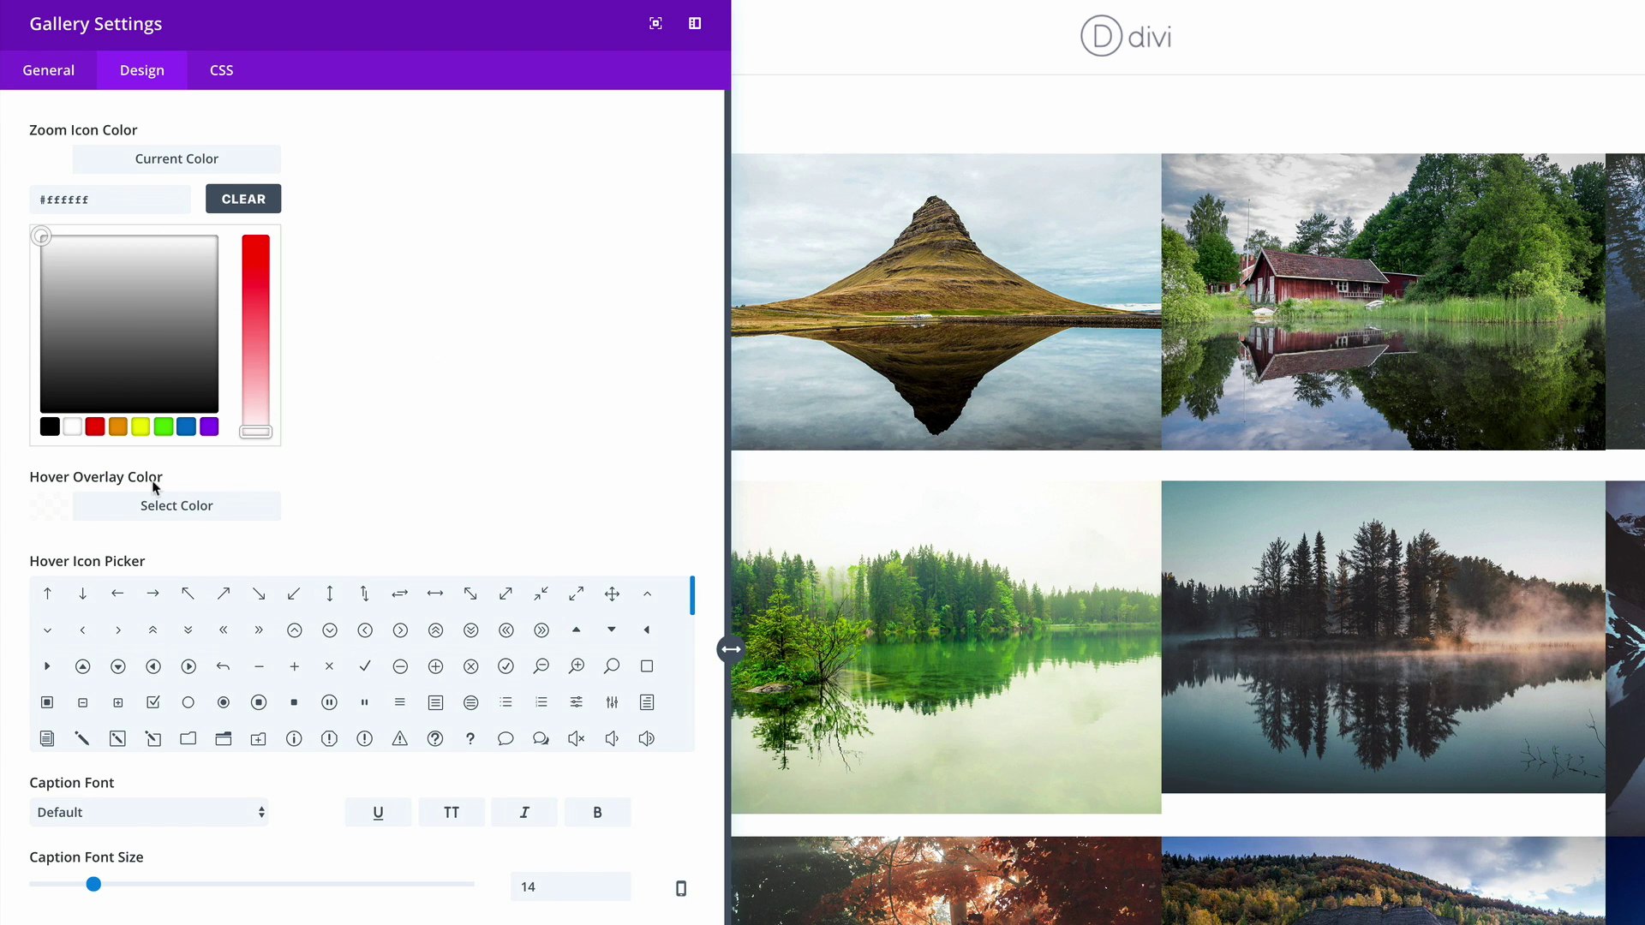
click(55, 512)
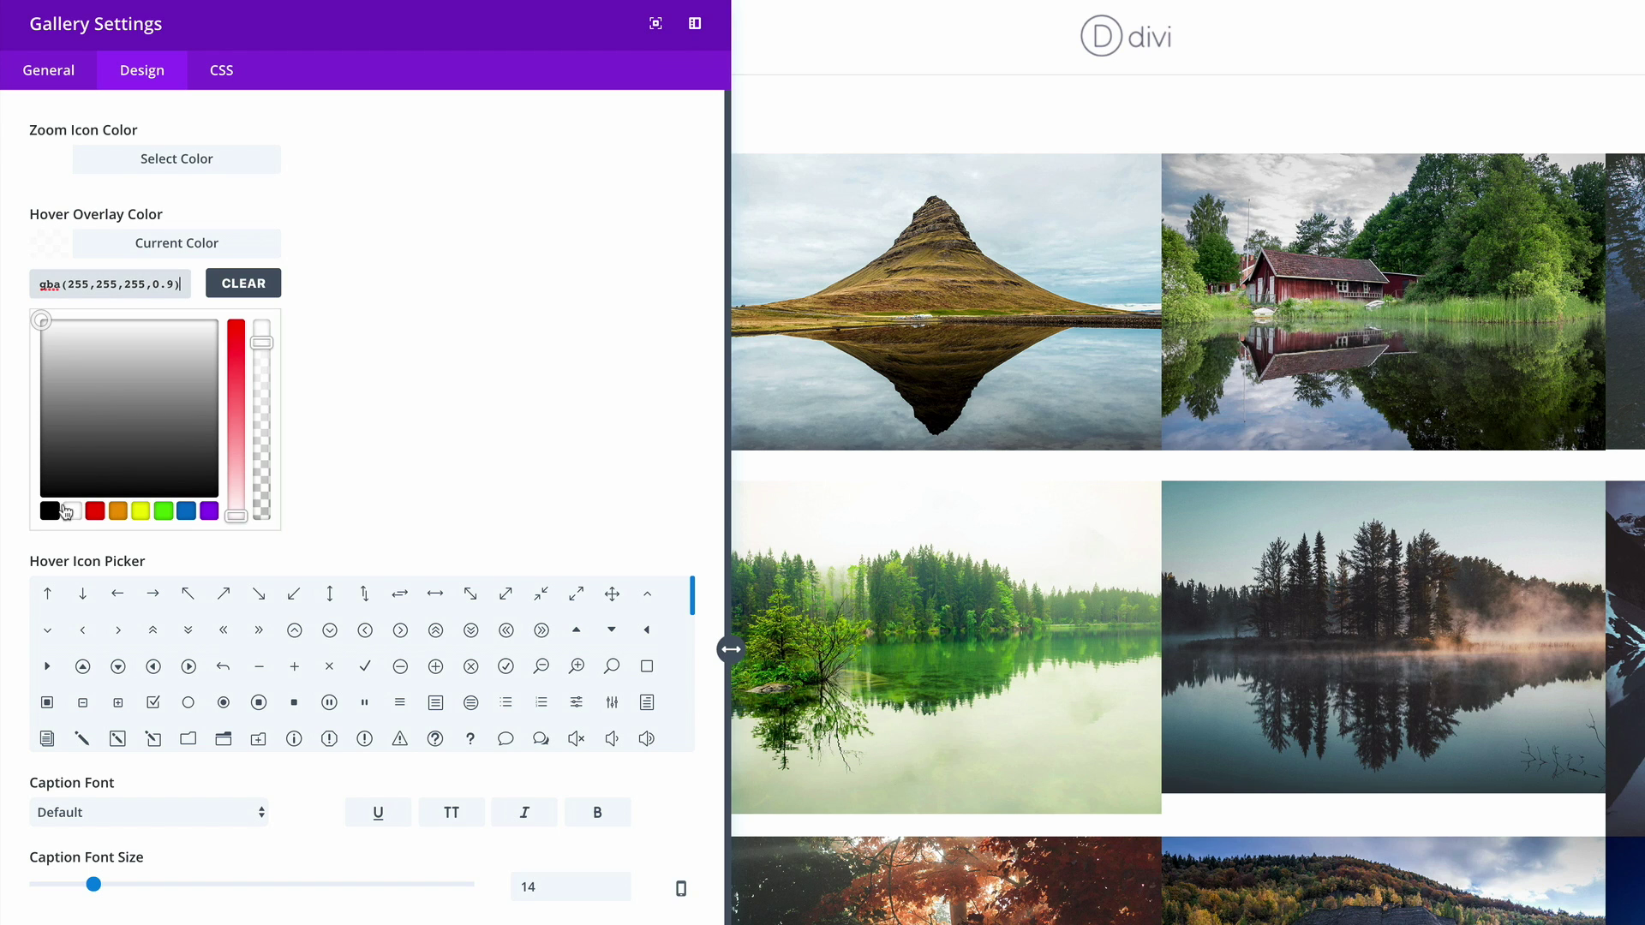
drag(69, 285, 402, 426)
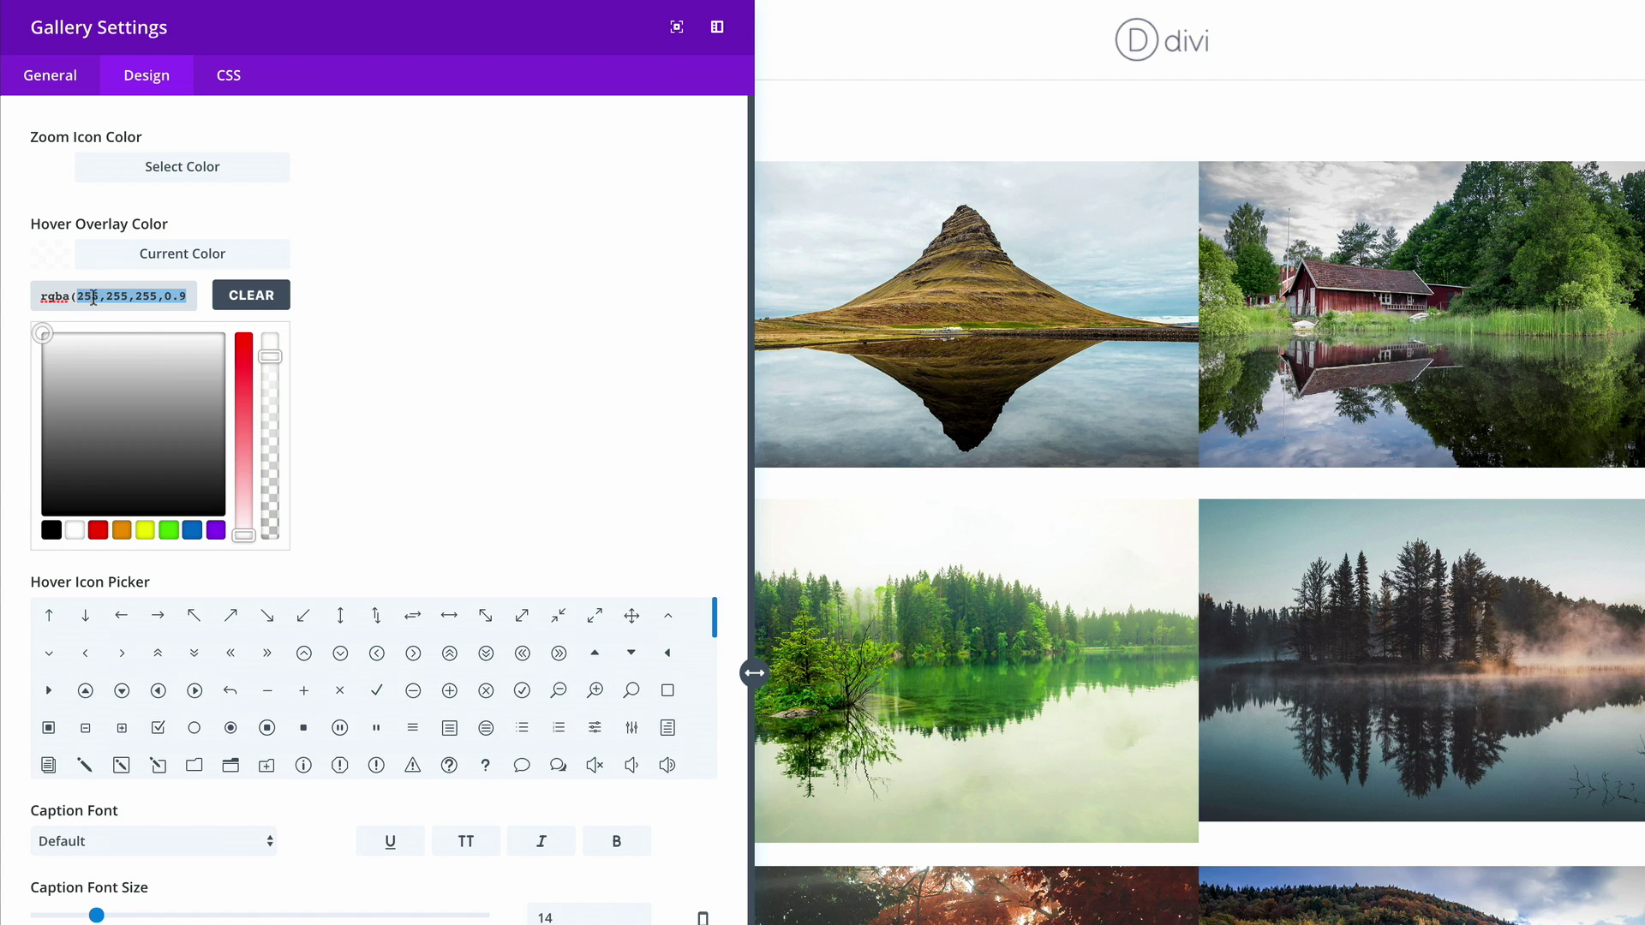
text(28,28,28,0.81)
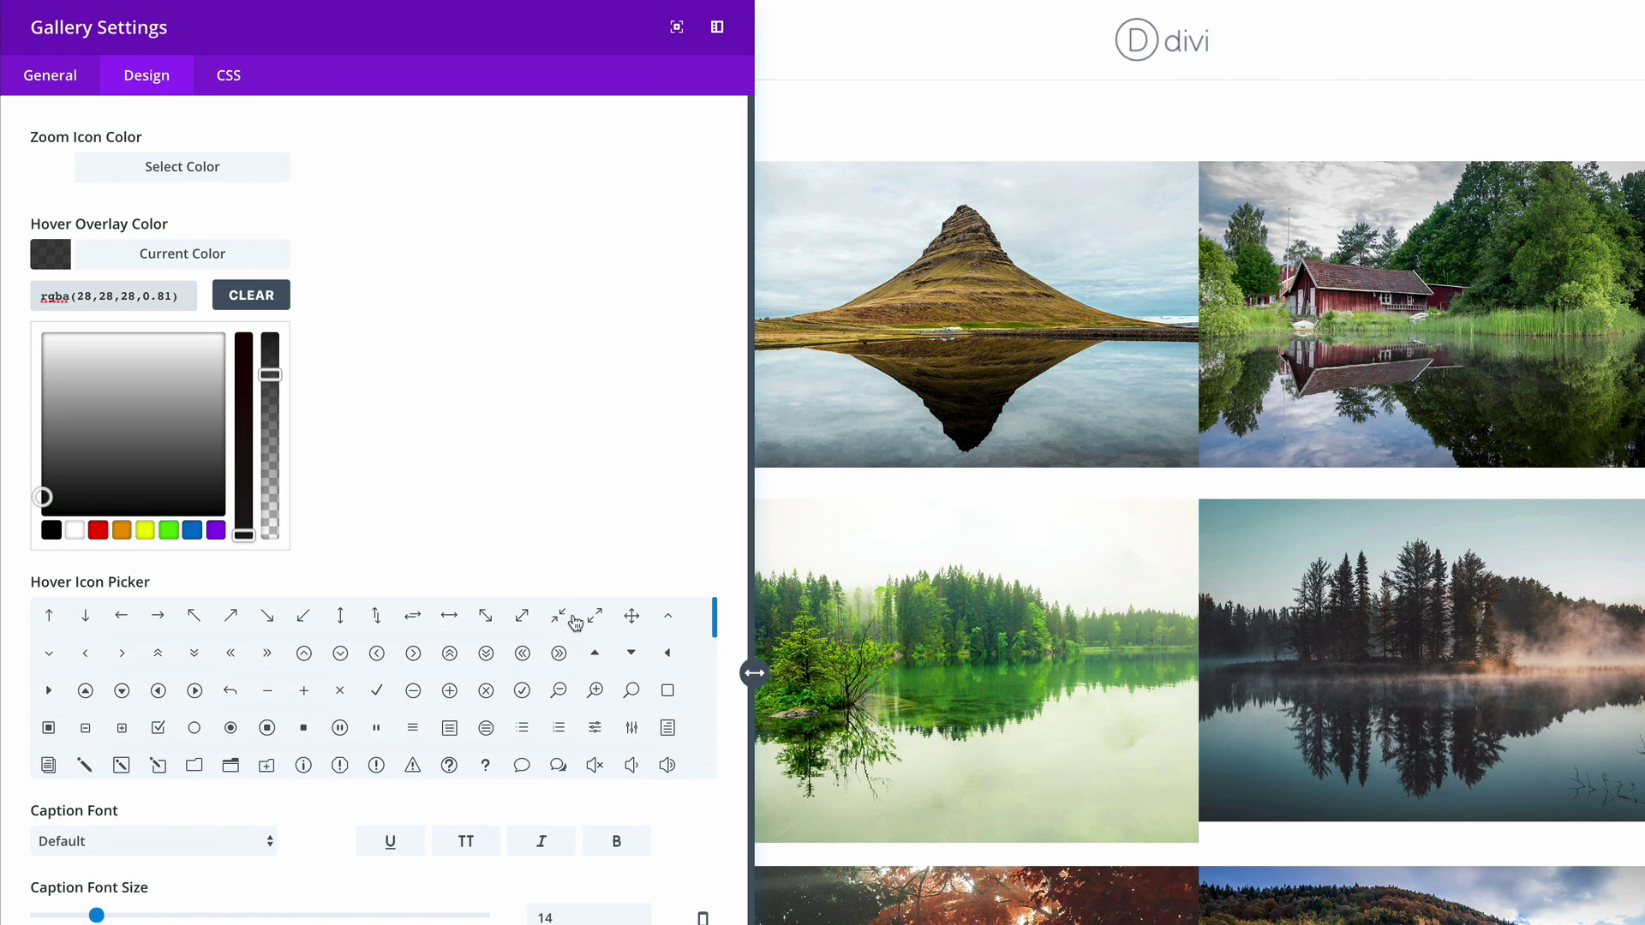
click(597, 694)
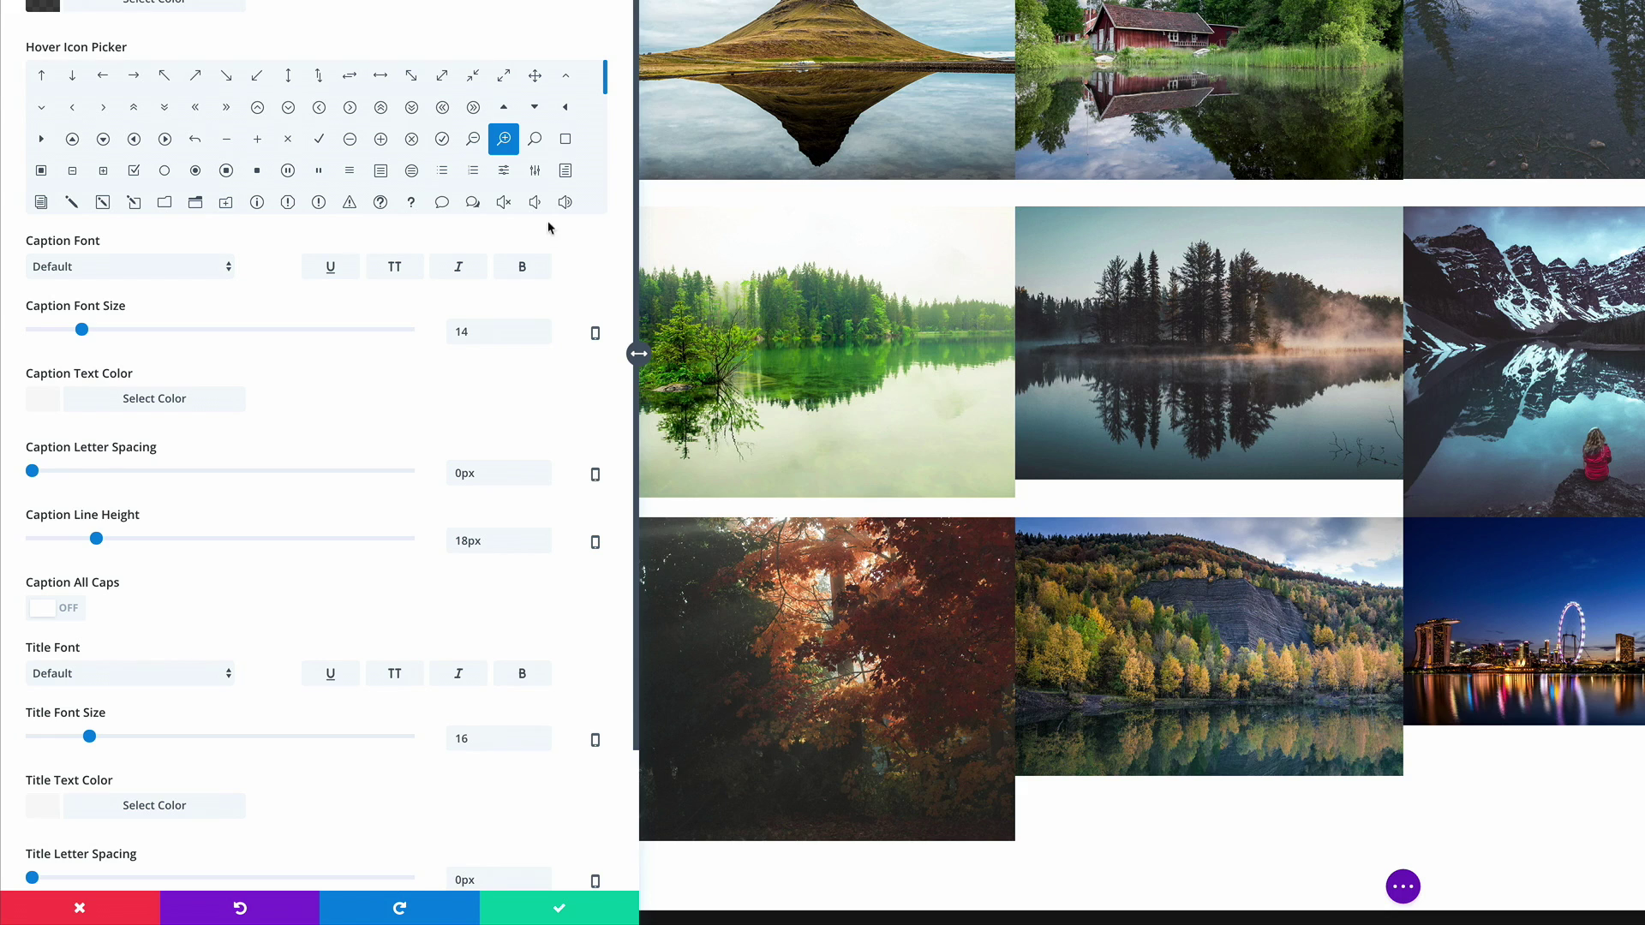
Save the gallery module, then view a photo enlarged in the lightbox and close it with Esc.
click(562, 911)
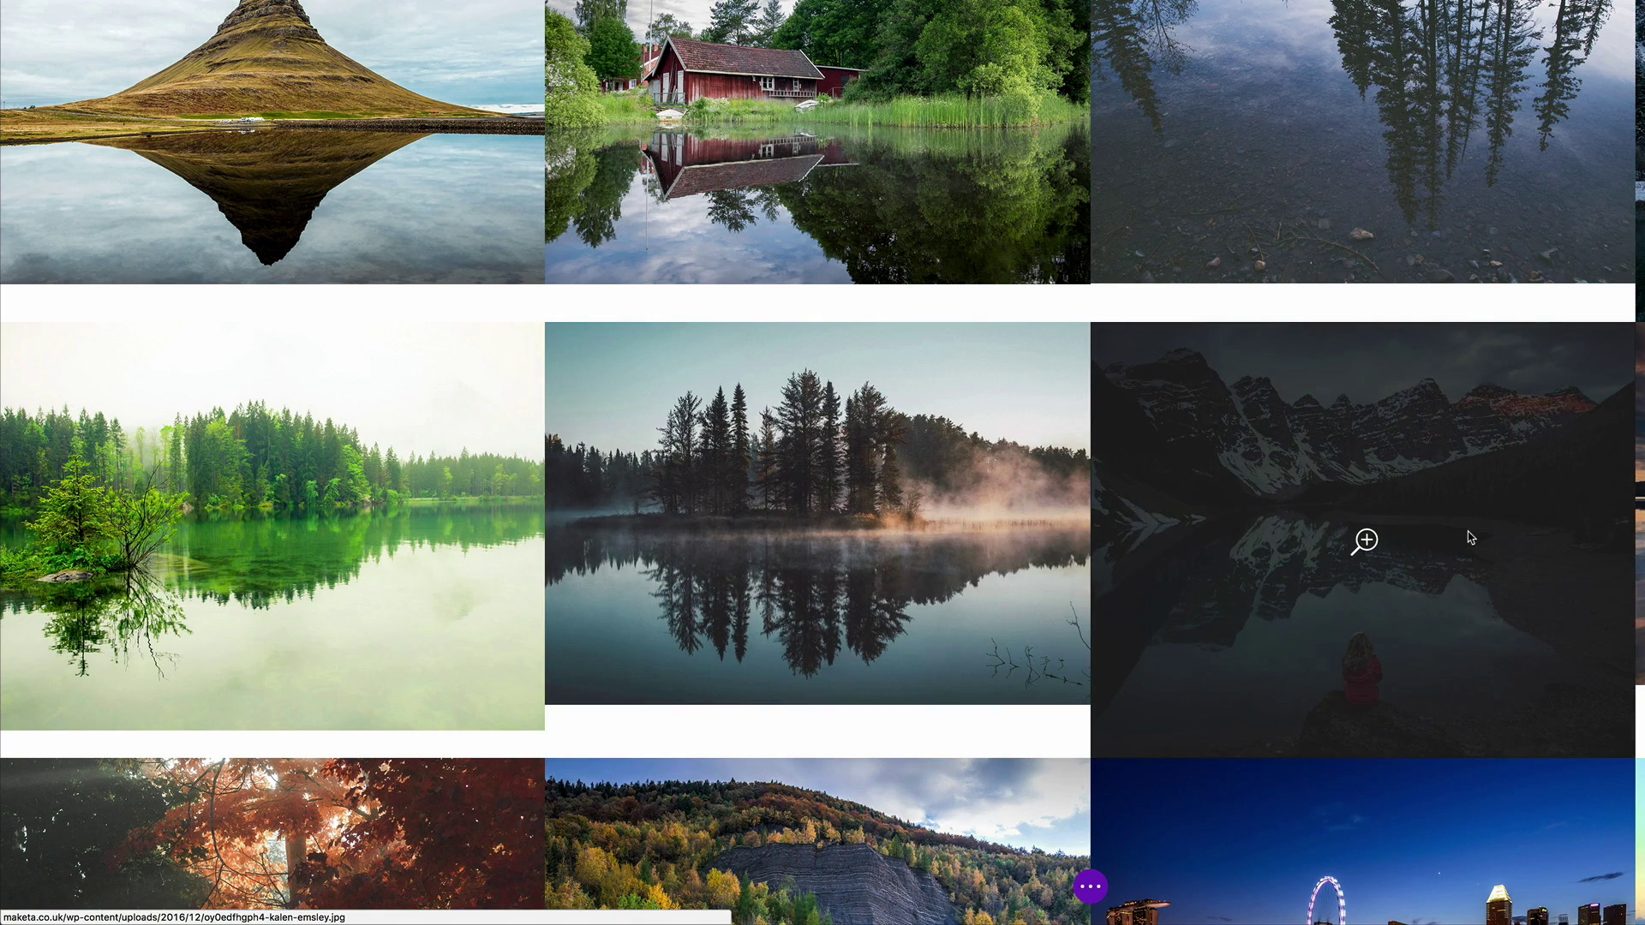
scroll(965, 382, up, 3)
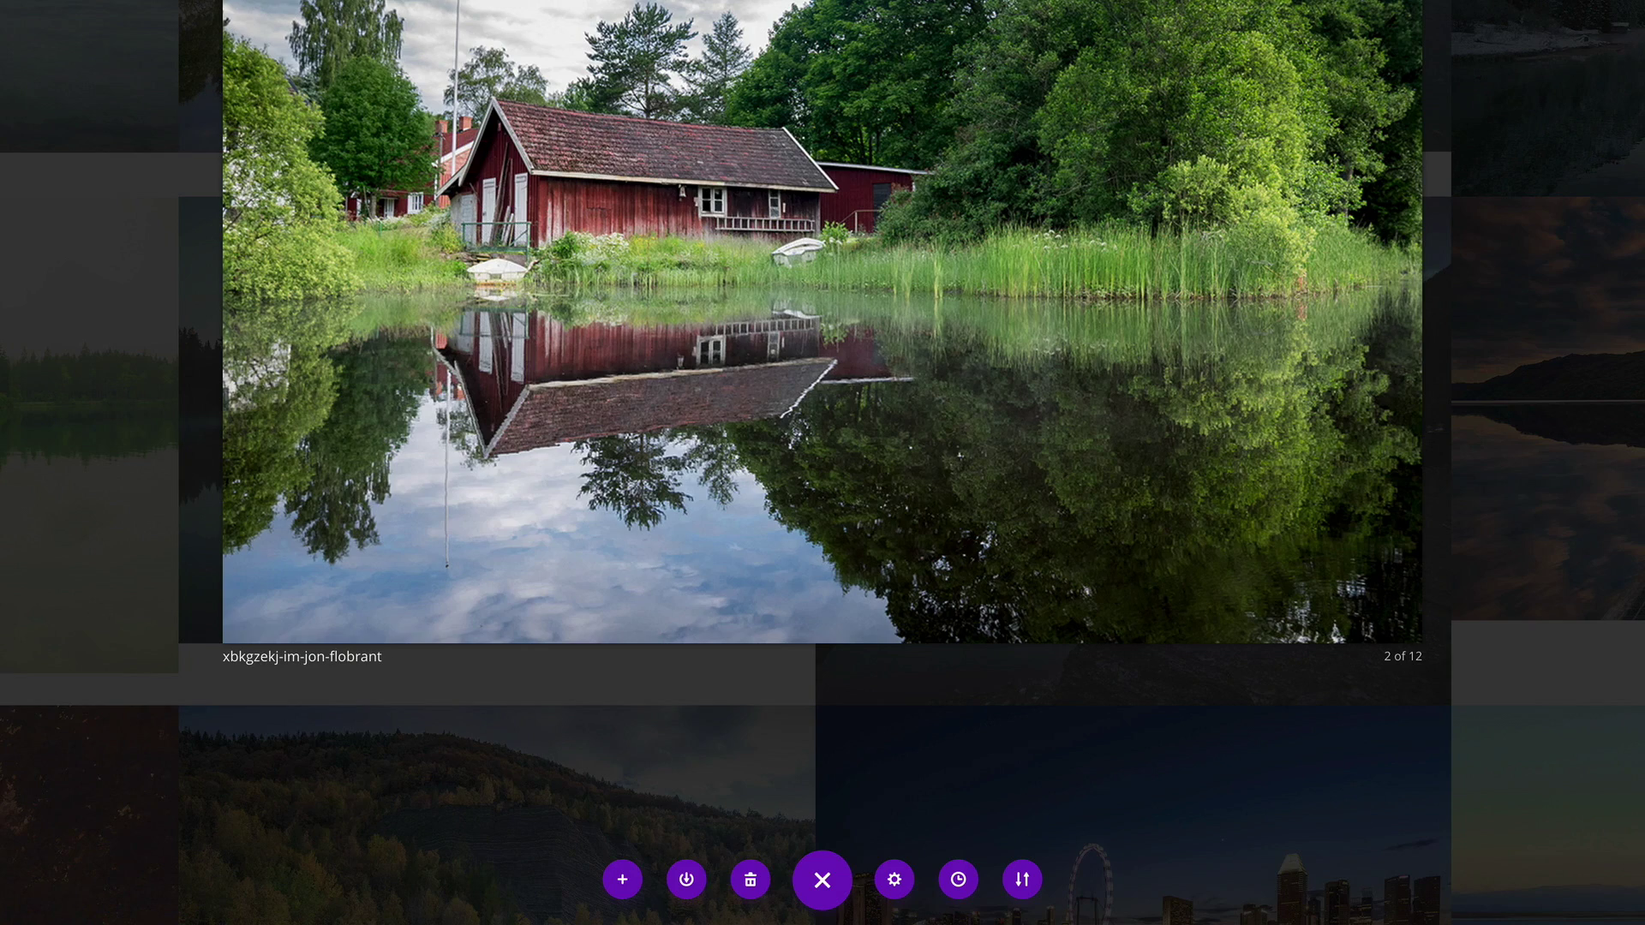
key(Escape)
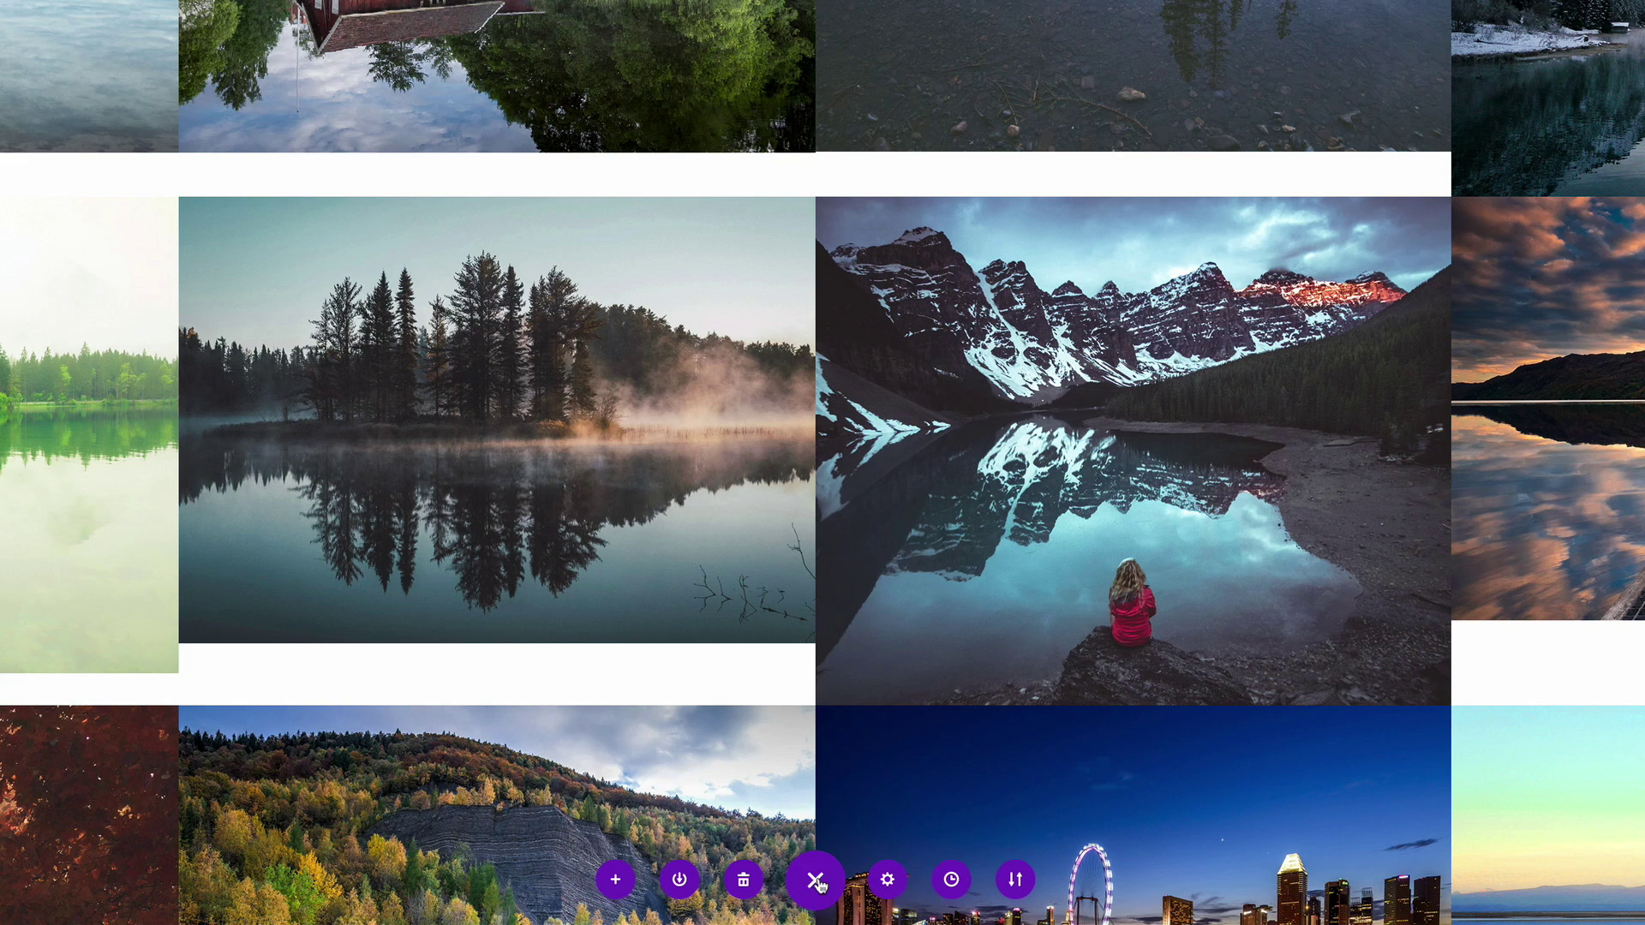
Paste .mfp-title { display: none; } into the page's Custom CSS and check the red-house photo enlarges untitled.
click(888, 882)
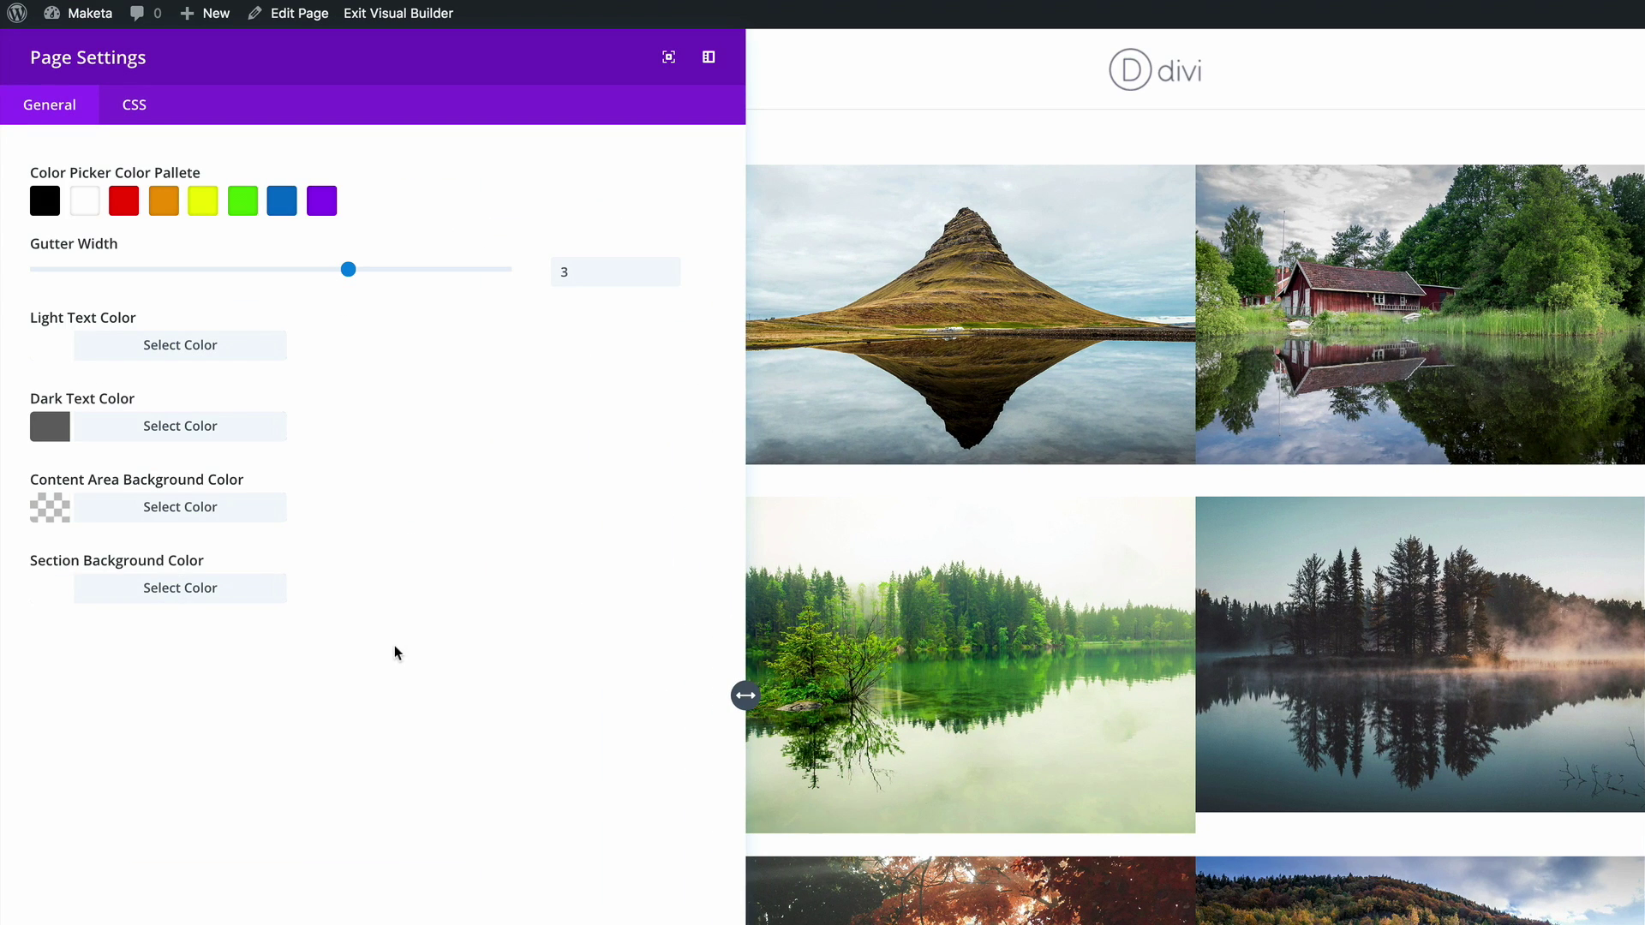
click(135, 106)
click(133, 205)
text(.mfp-title { display: none; })
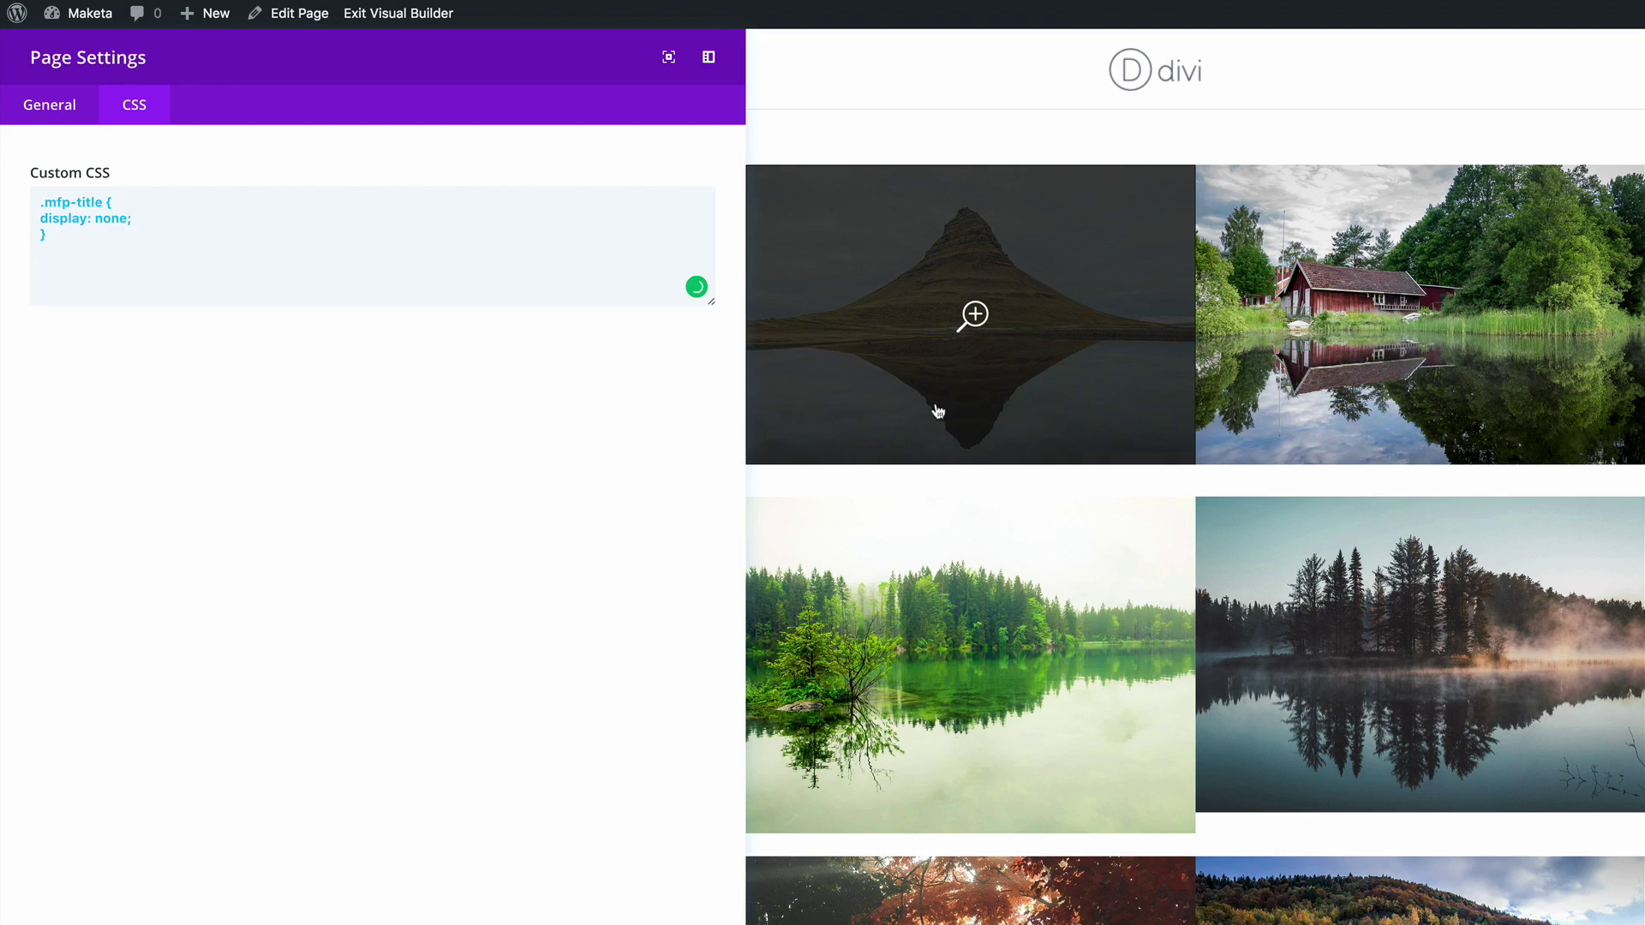
click(1470, 329)
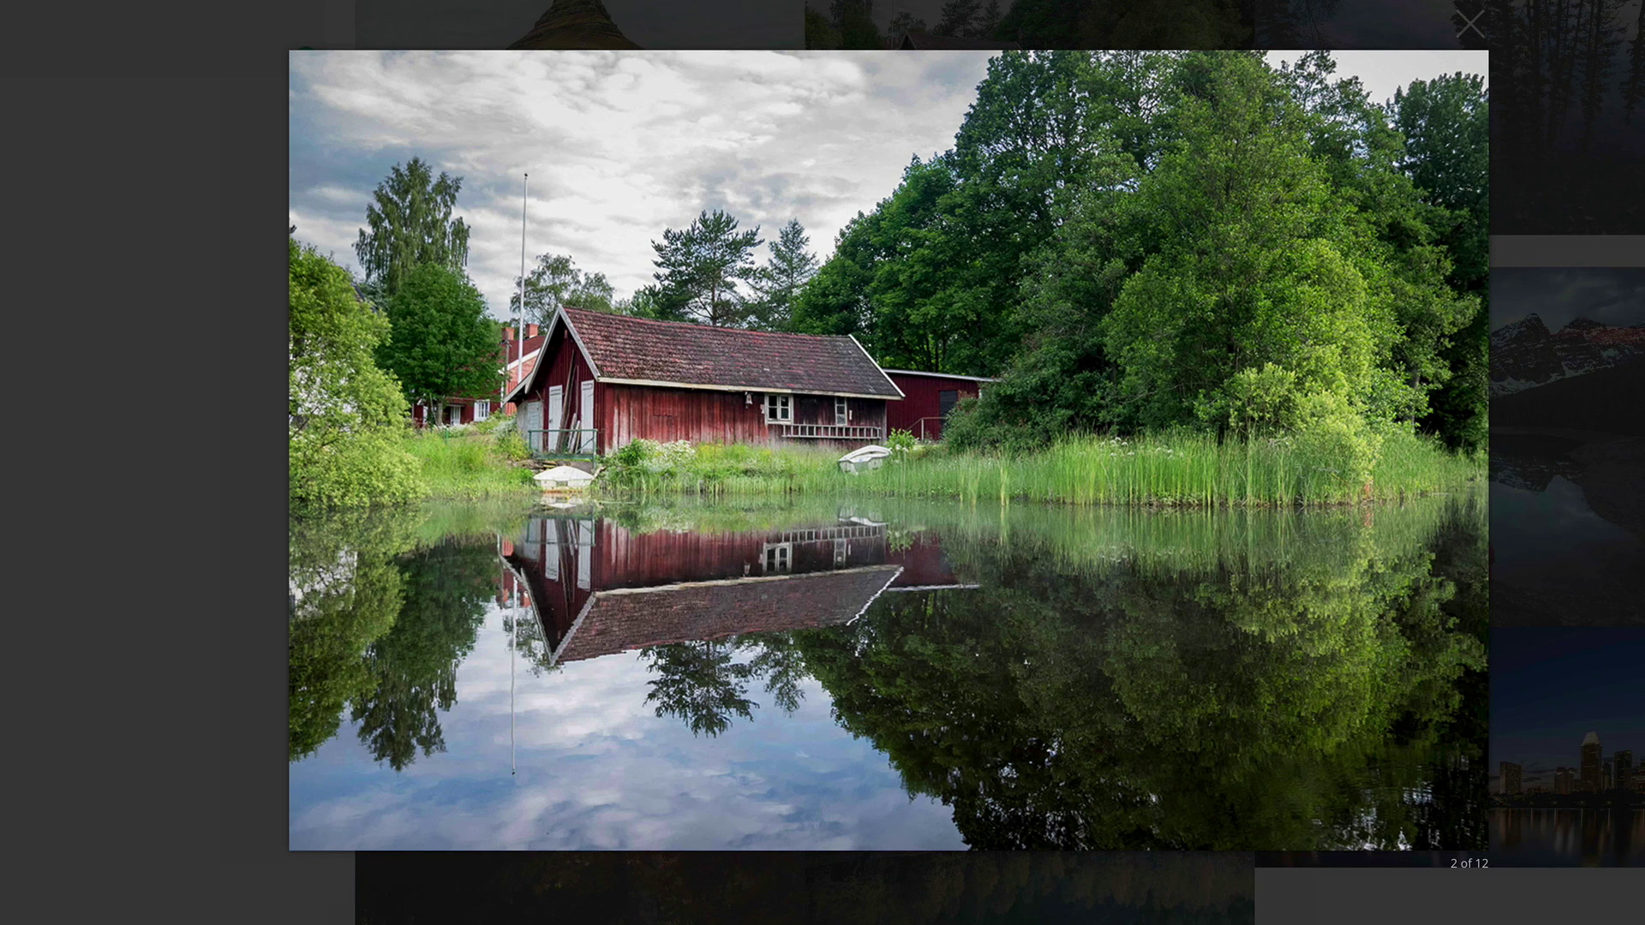
click(1470, 23)
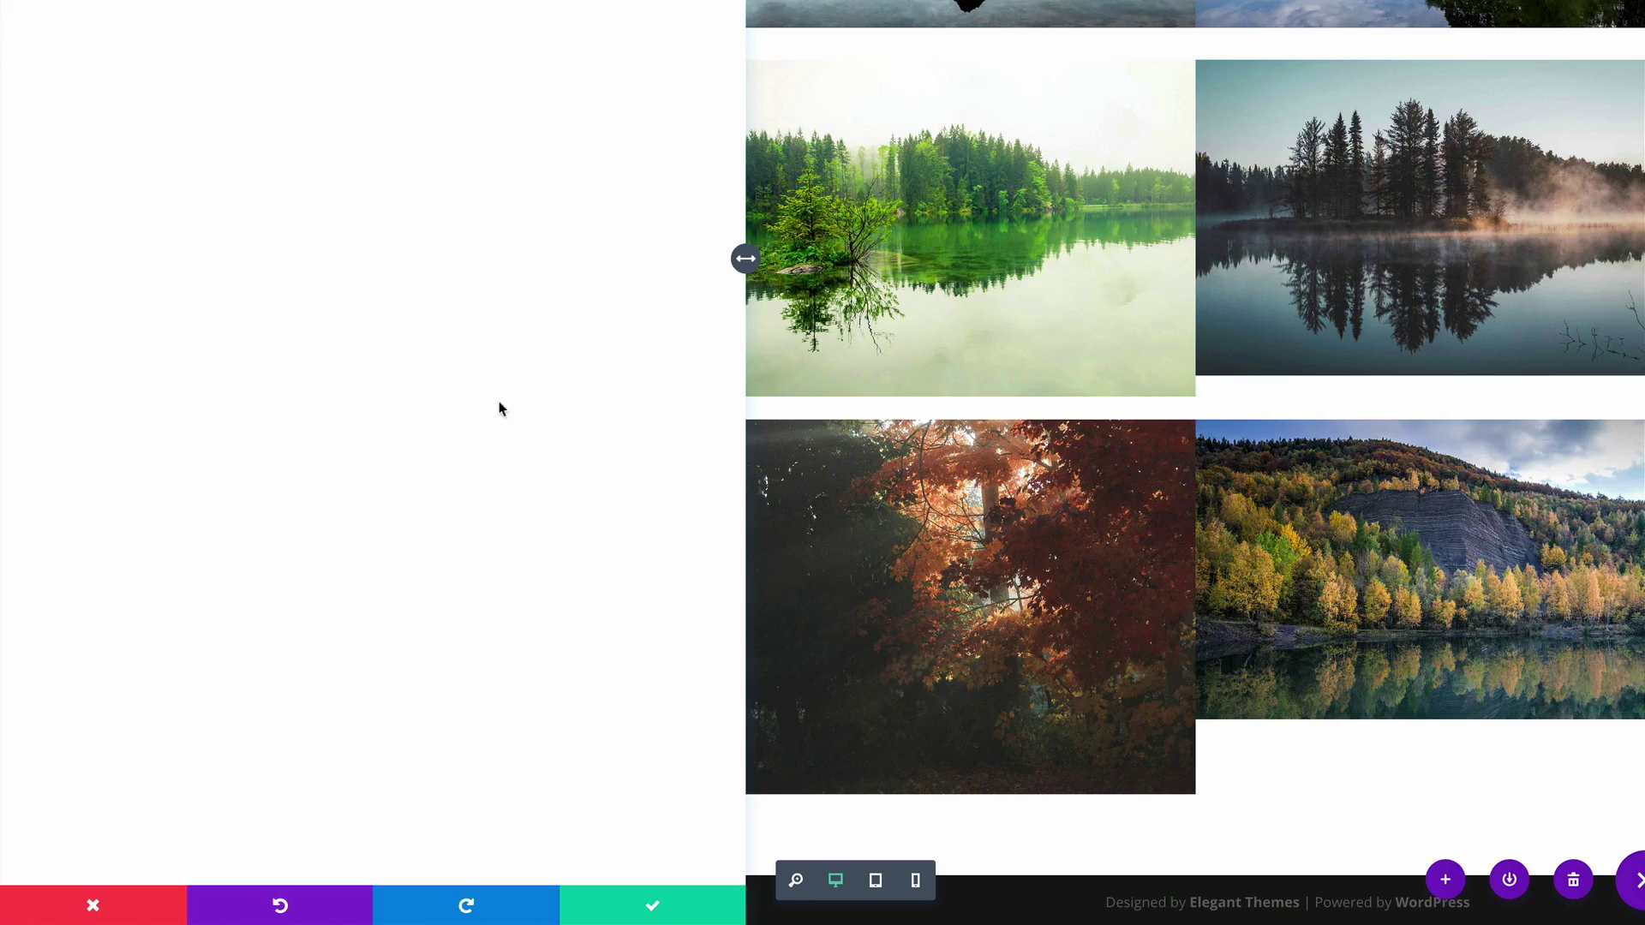
Save the page settings and publish the gl1 page.
click(648, 906)
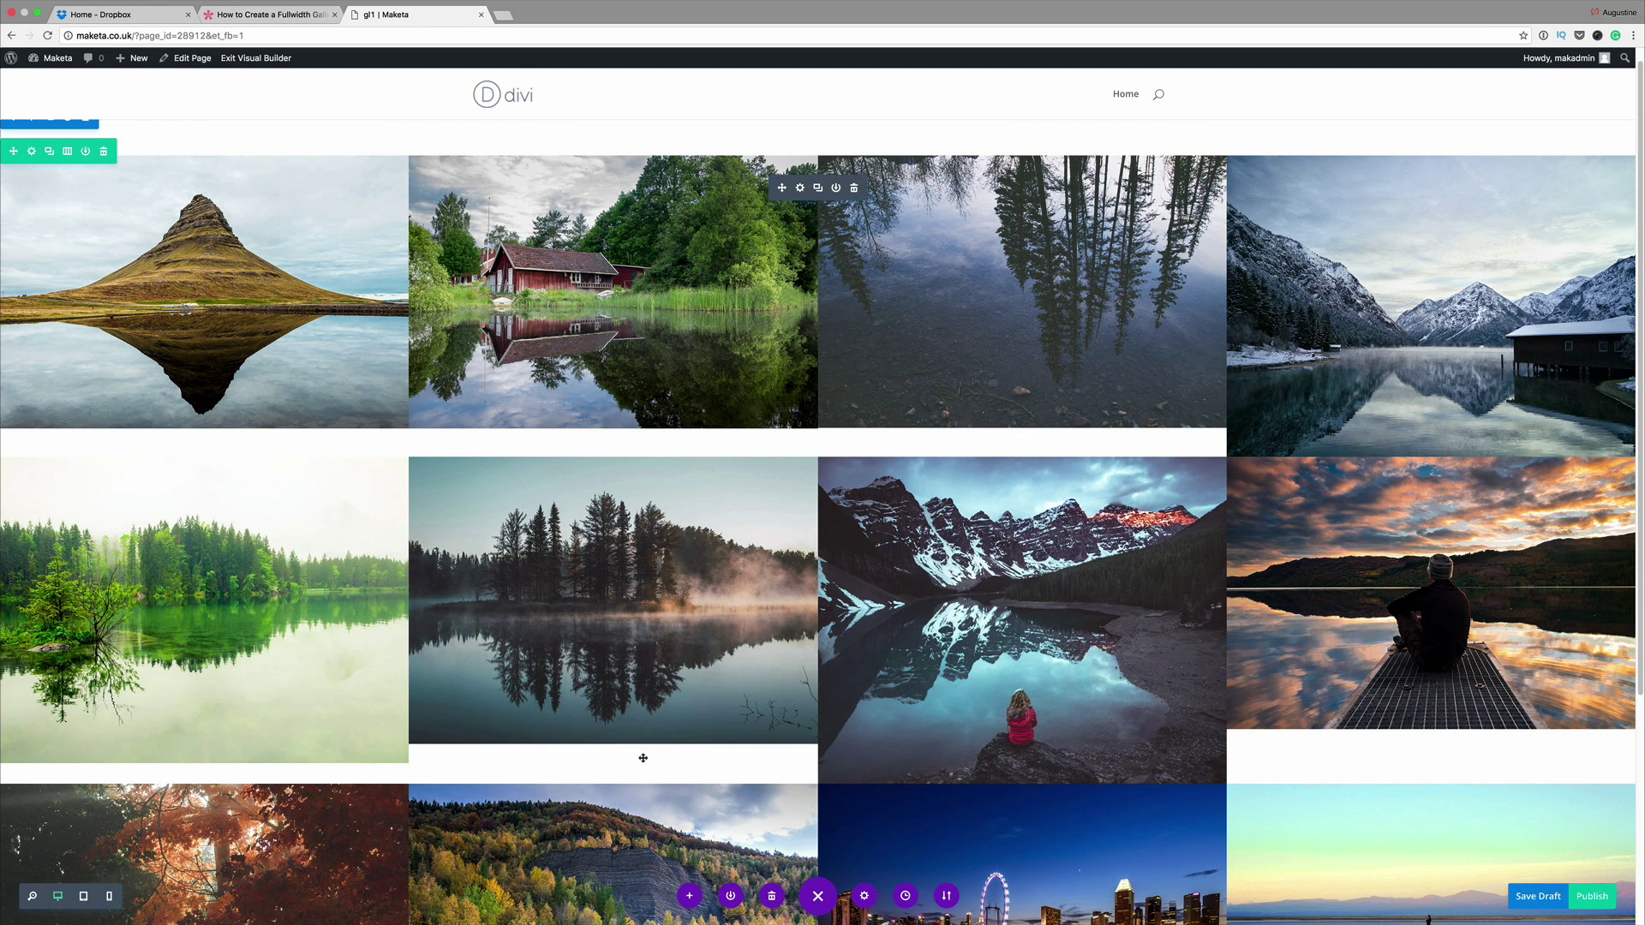
click(1593, 896)
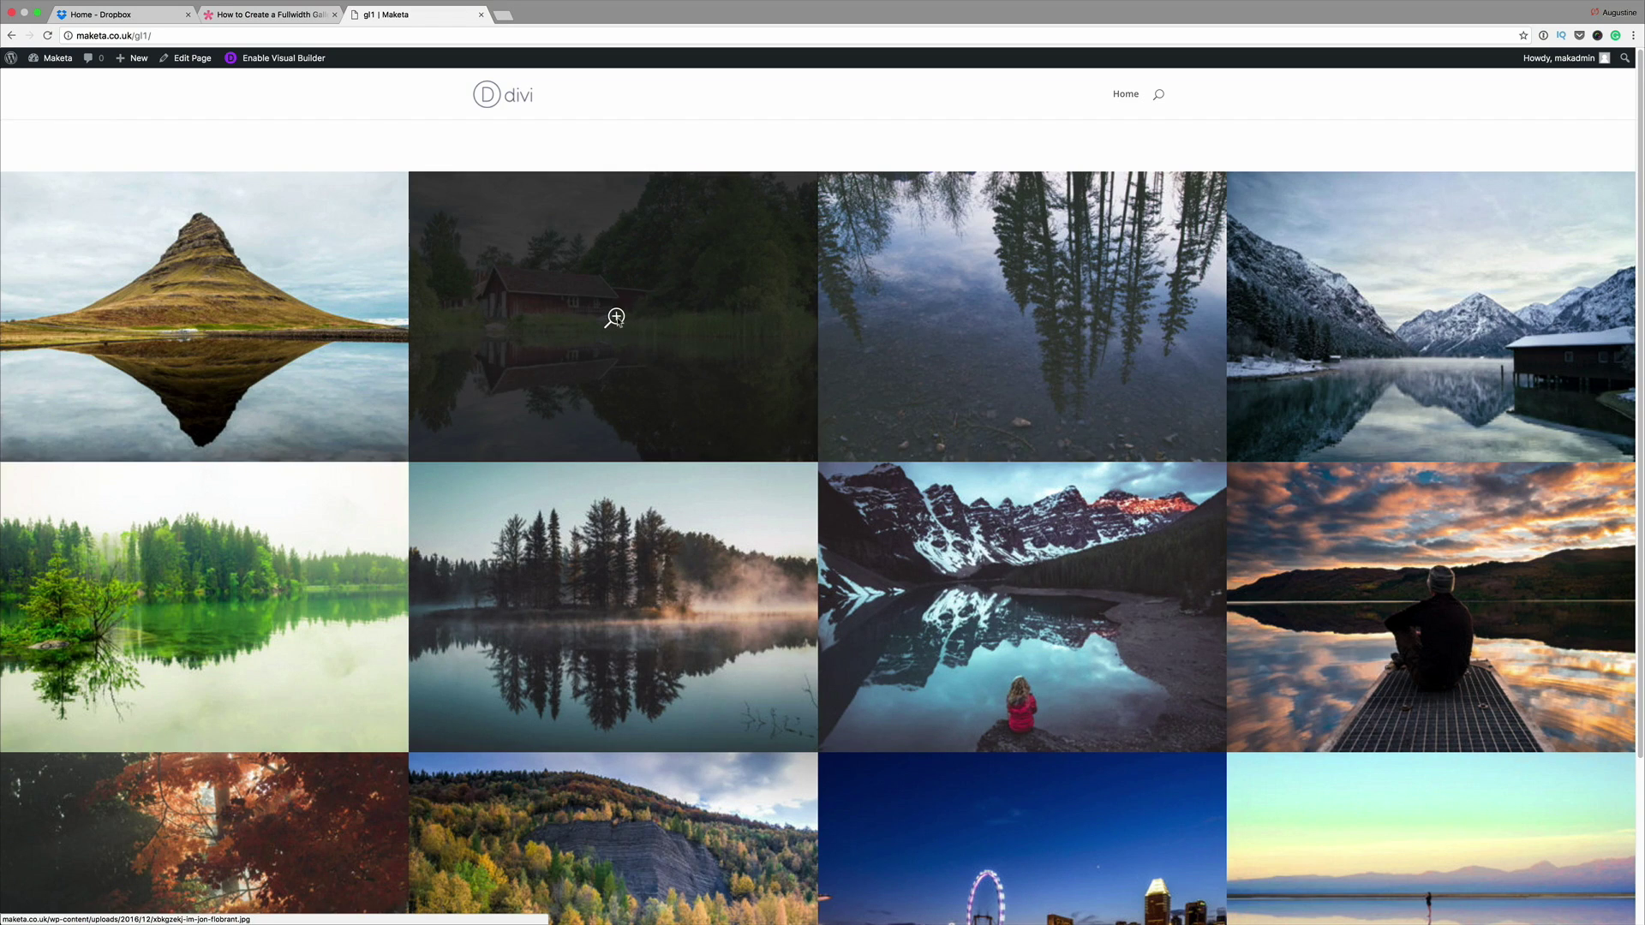
Open the red-house photo in the lightbox and advance four images to photo 6 of 12.
click(615, 319)
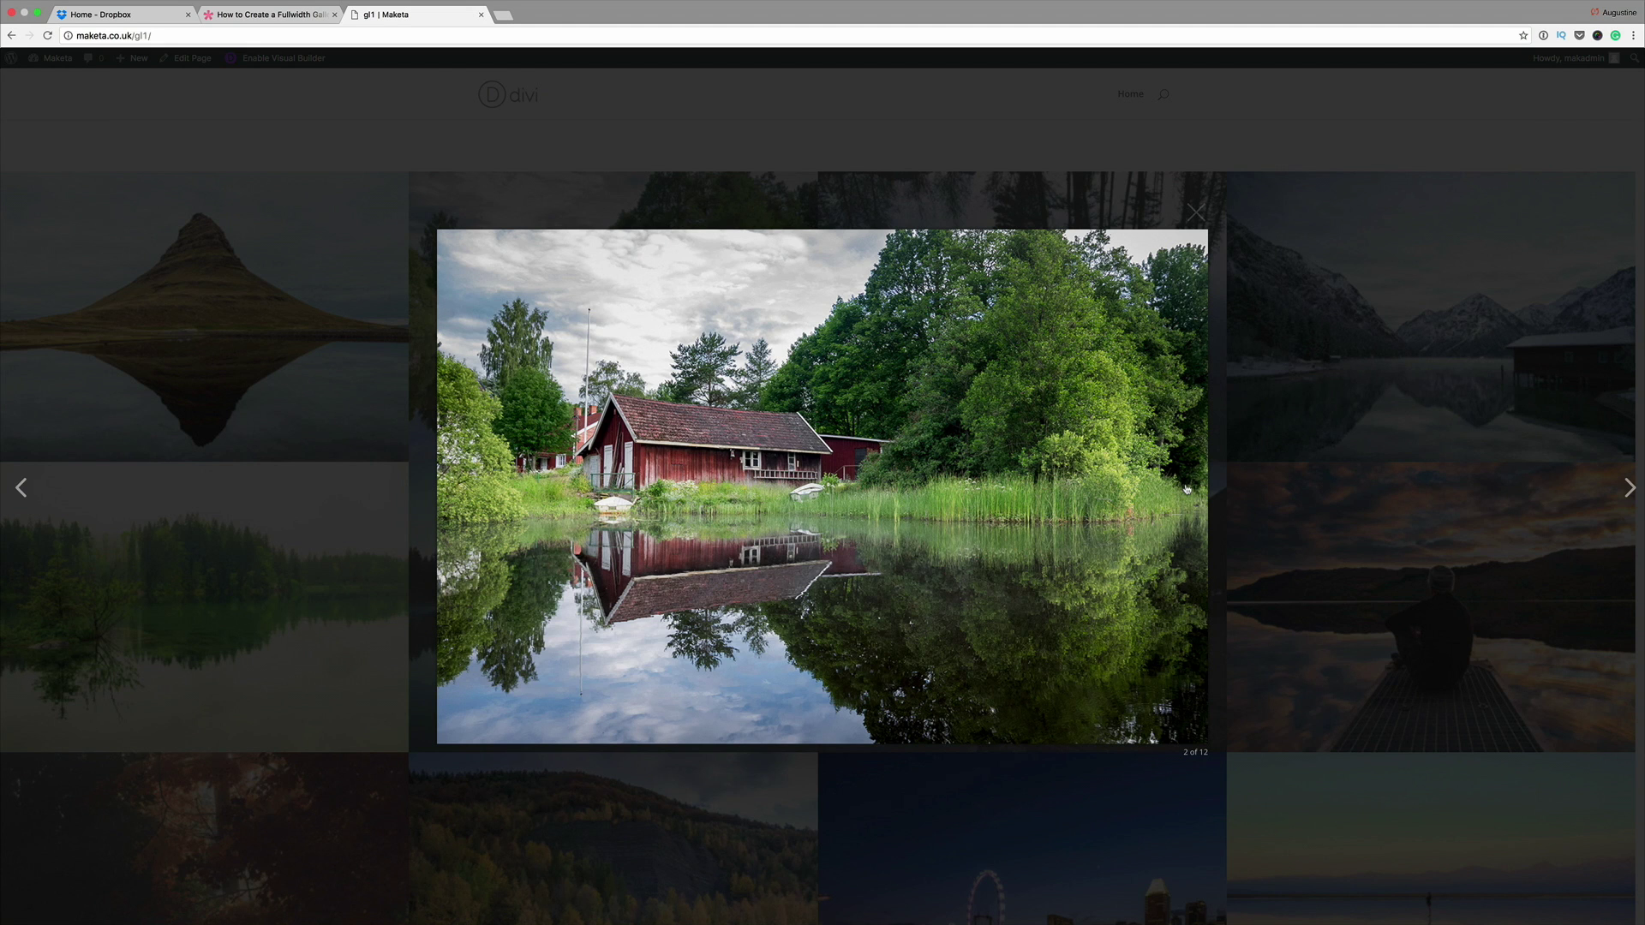
click(1186, 488)
click(1185, 489)
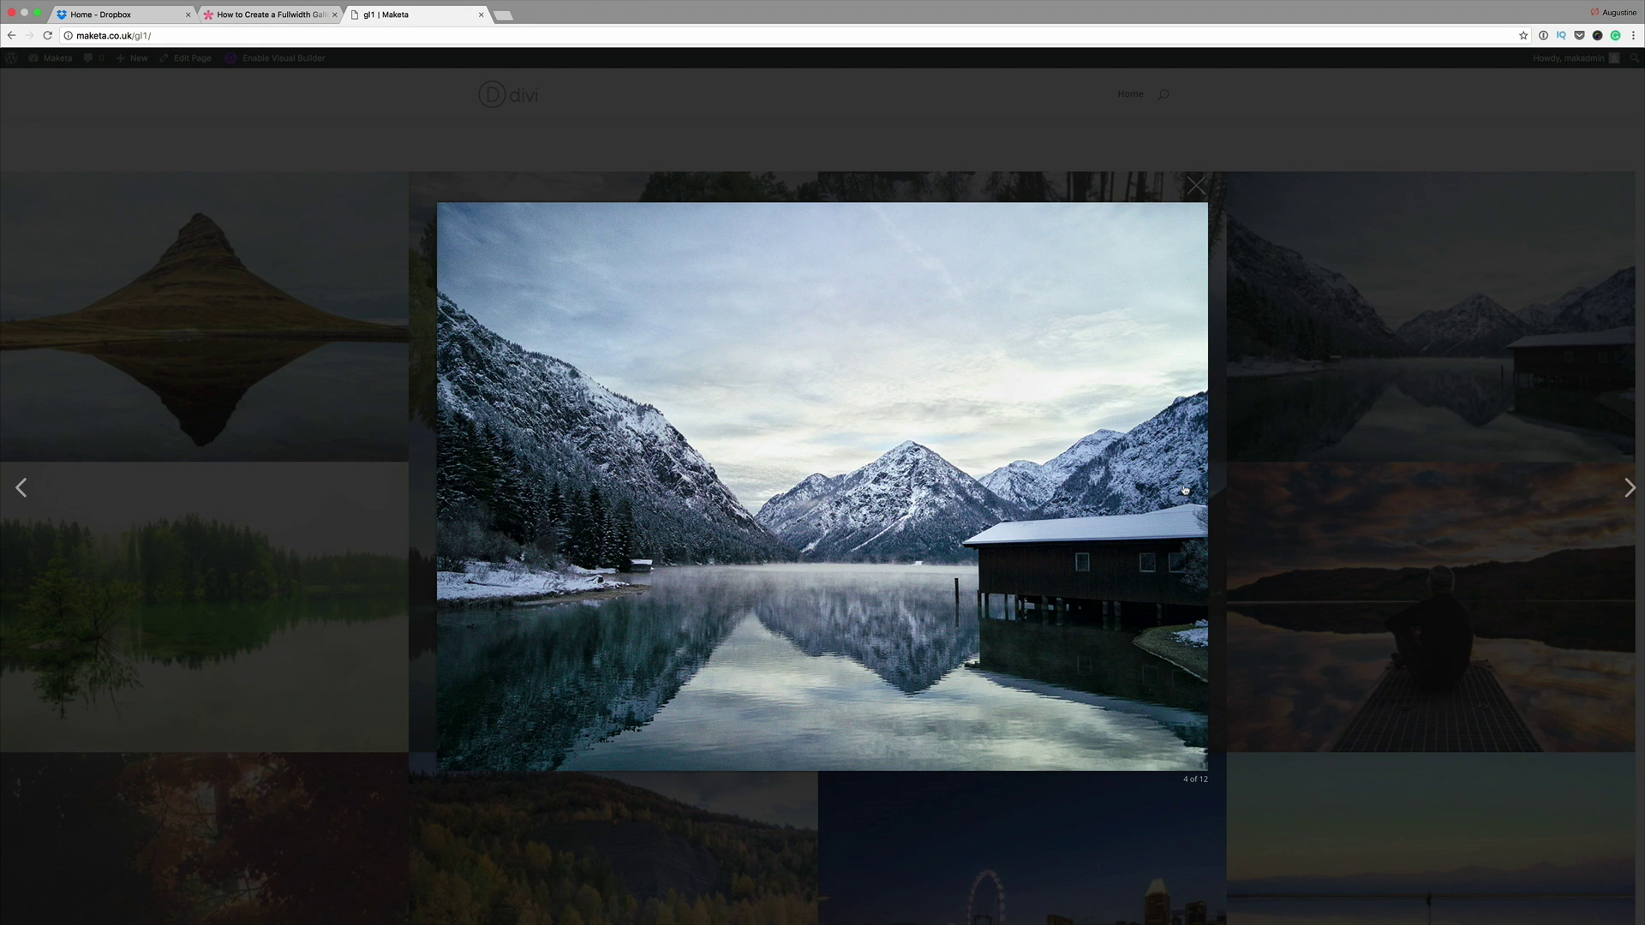
click(1185, 489)
click(1185, 489)
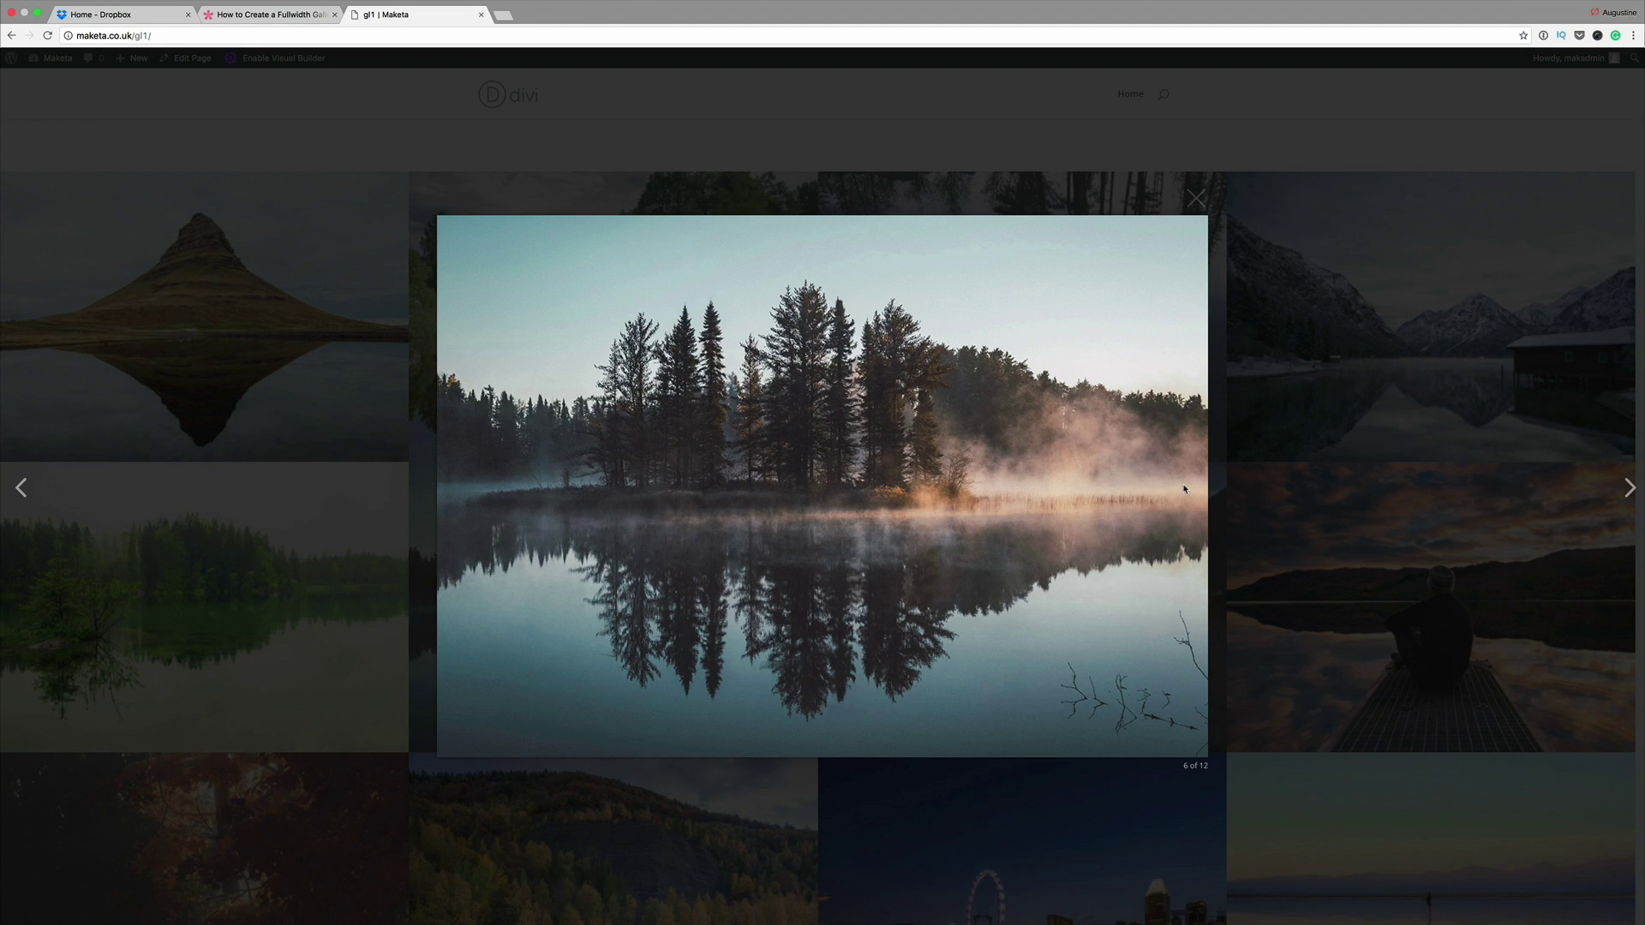